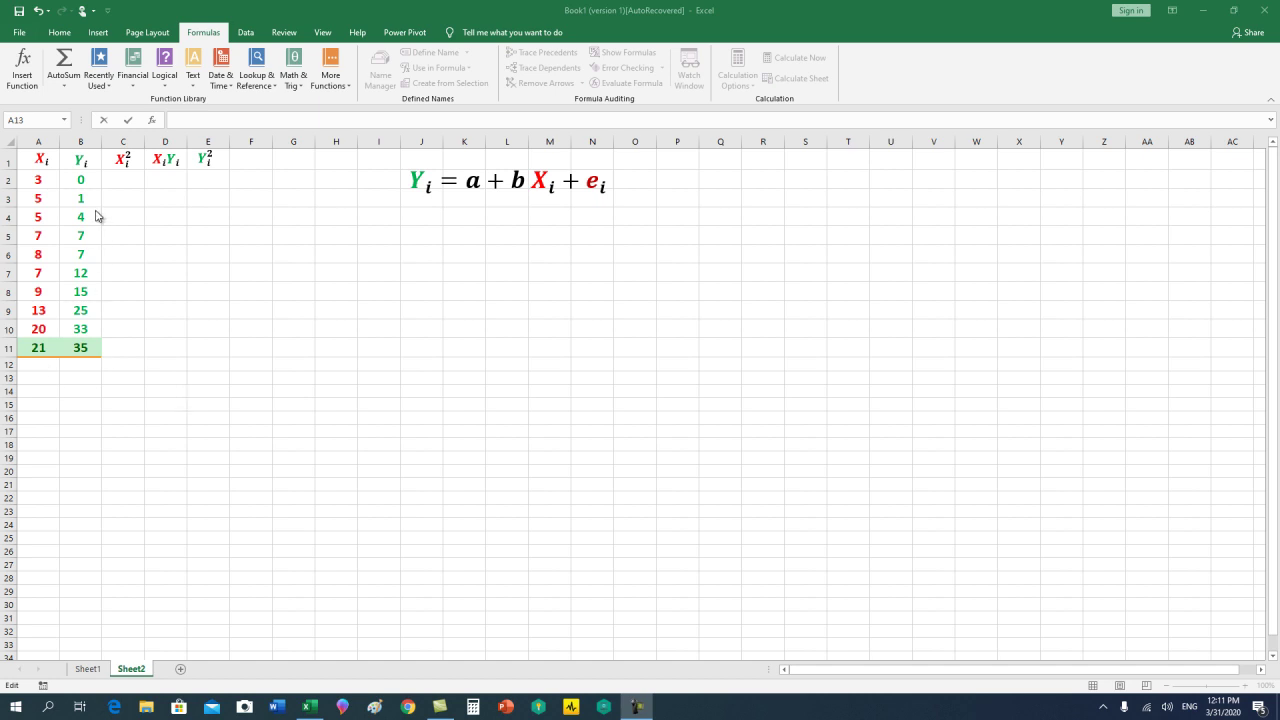
Enter =SUM(A2:A11) in cell A13 to total the X values
scroll(92, 218, down, 2)
scroll(87, 222, up, 2)
click(46, 377)
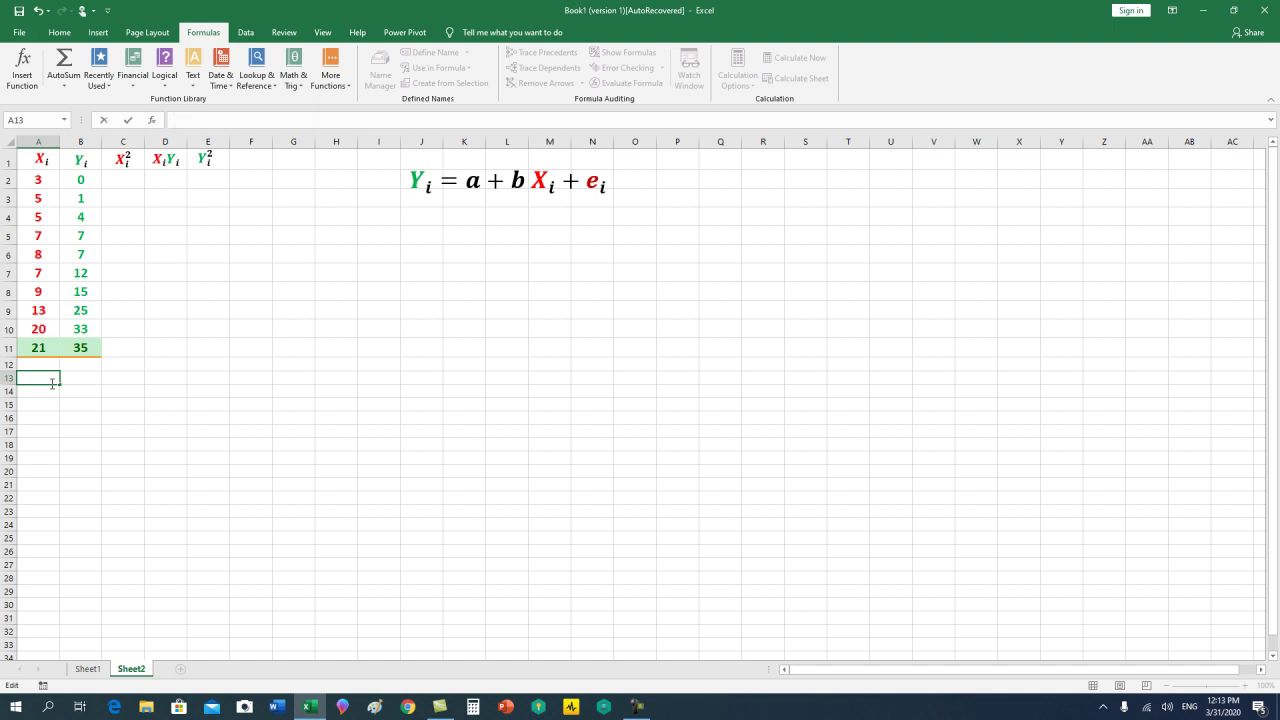
text(+)
key(BackSpace)
text(=)
text(()
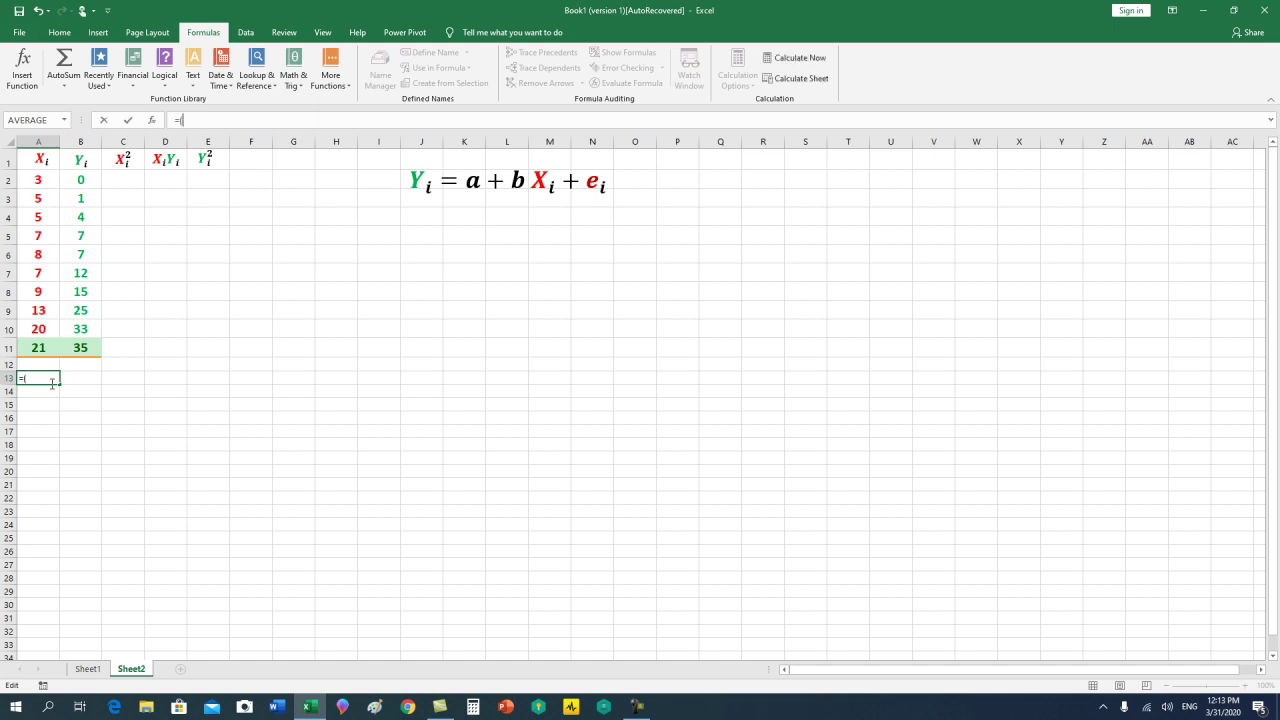
key(BackSpace)
text(s)
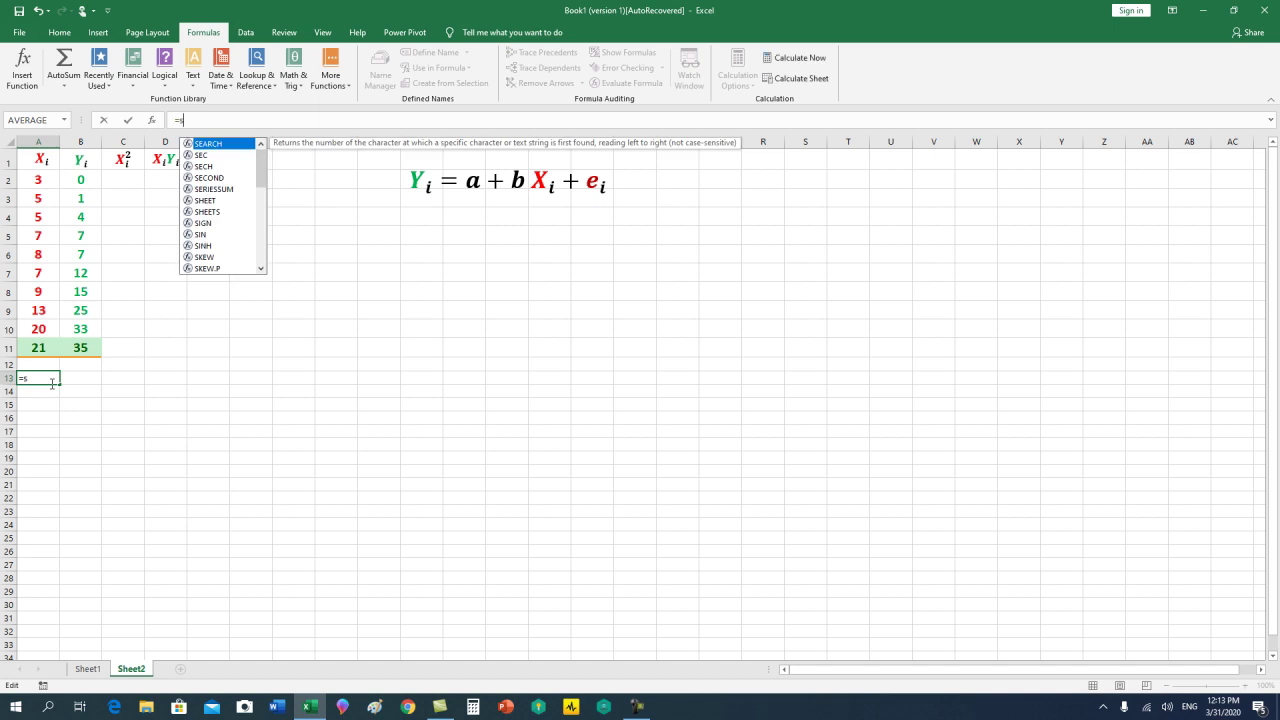
text(um)
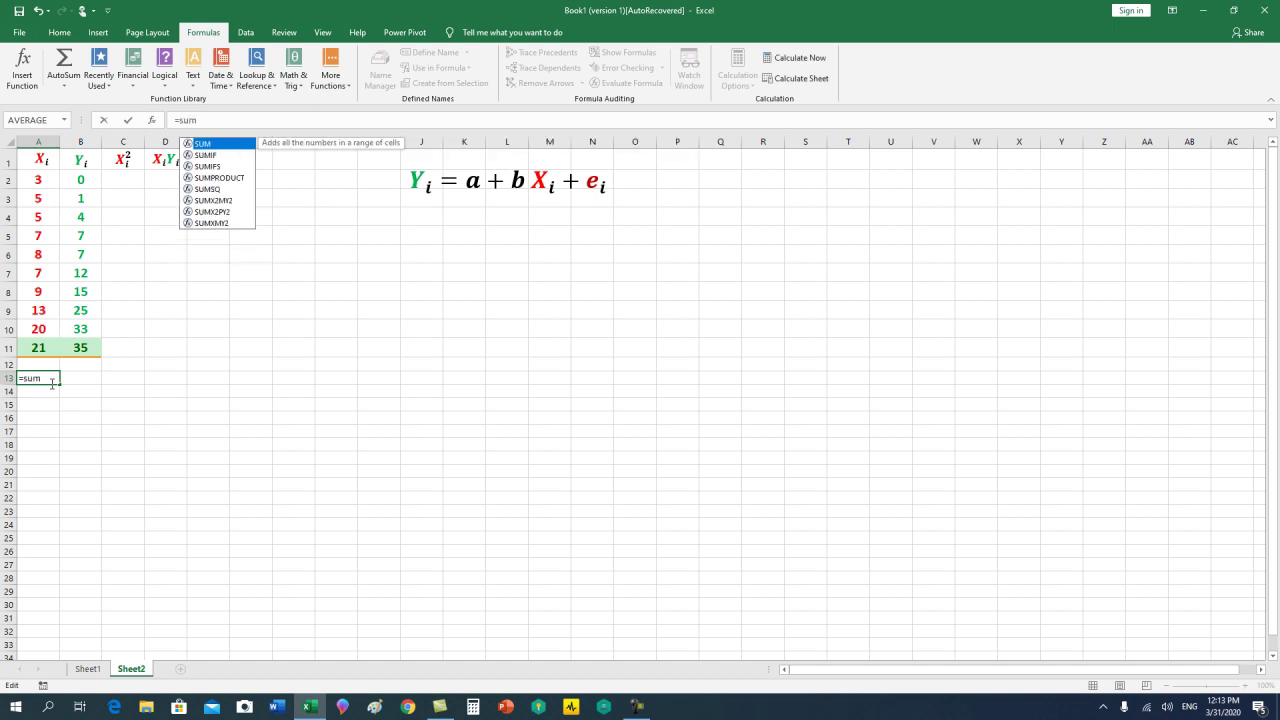
text(()
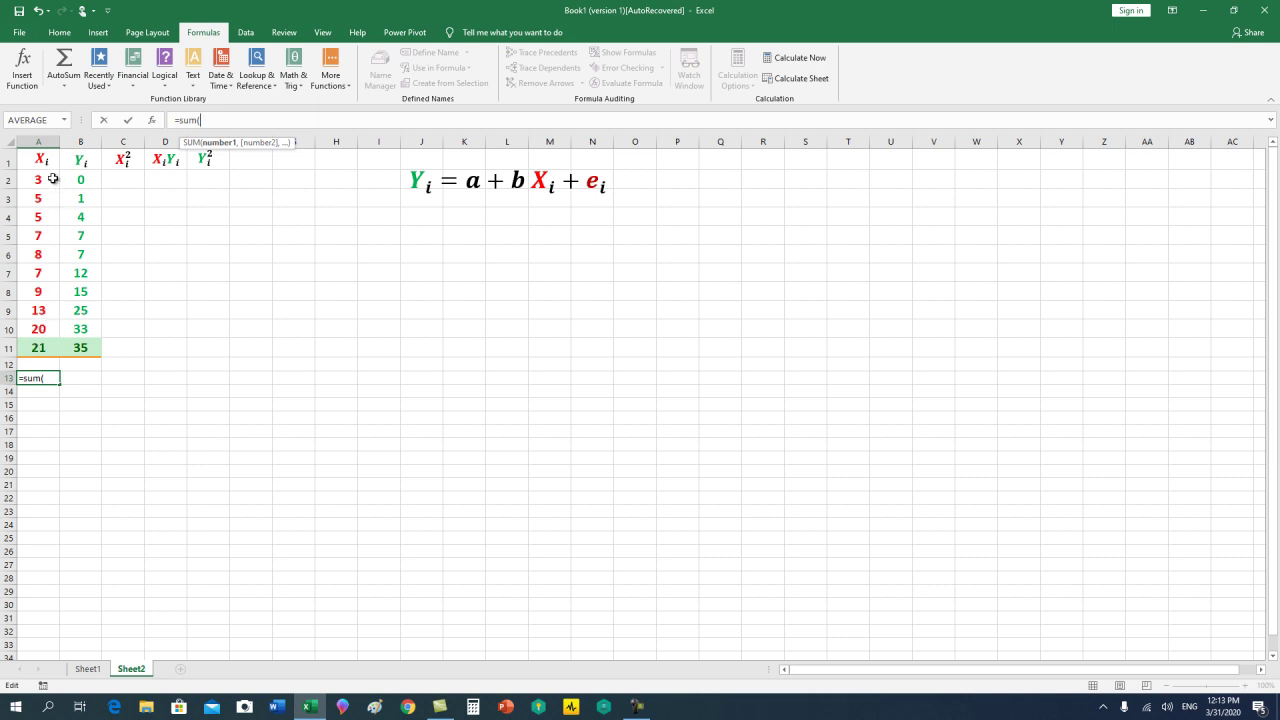
drag(48, 179, 40, 348)
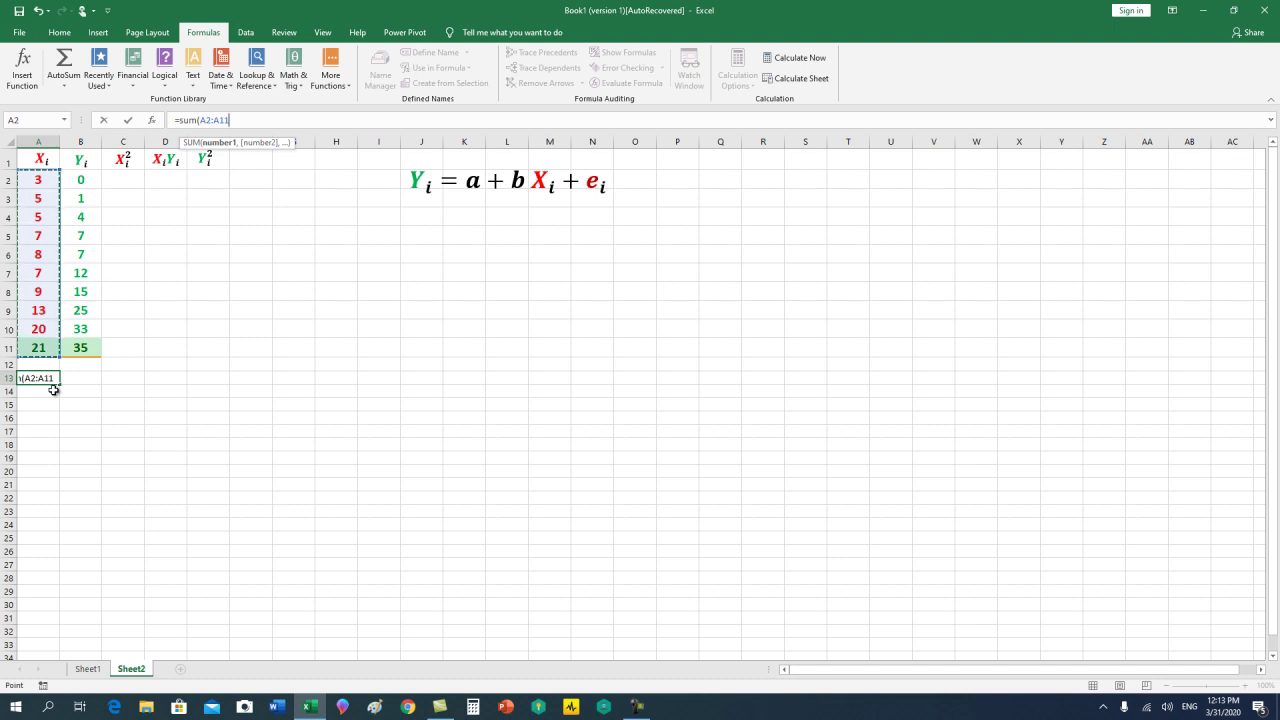
text())
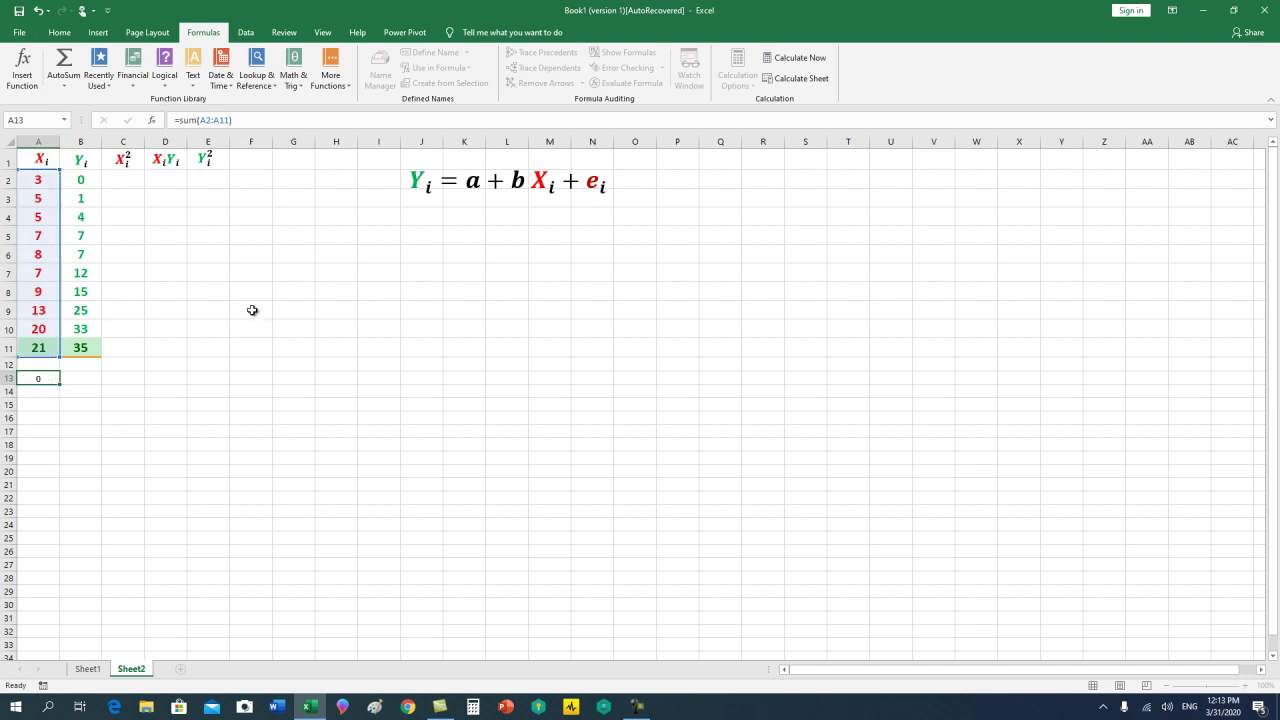
key(Return)
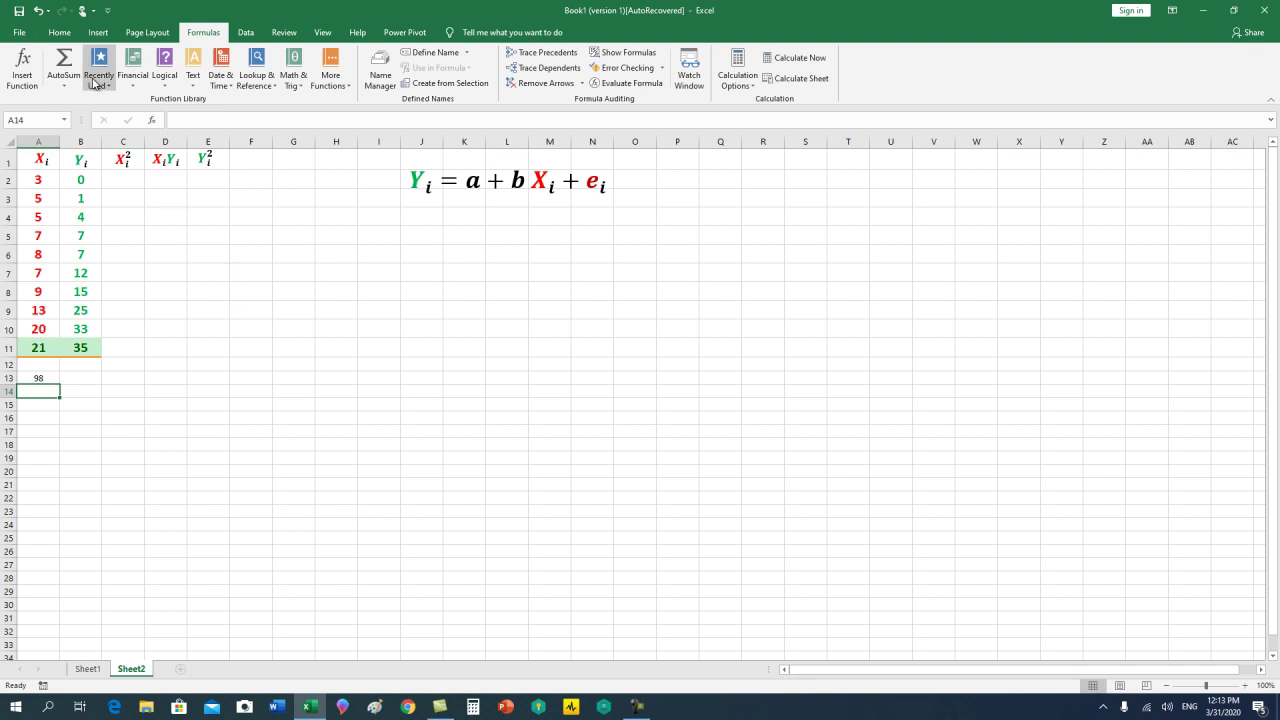
Undo the earlier entries until cell A13 is empty
click(40, 12)
click(40, 12)
click(40, 12)
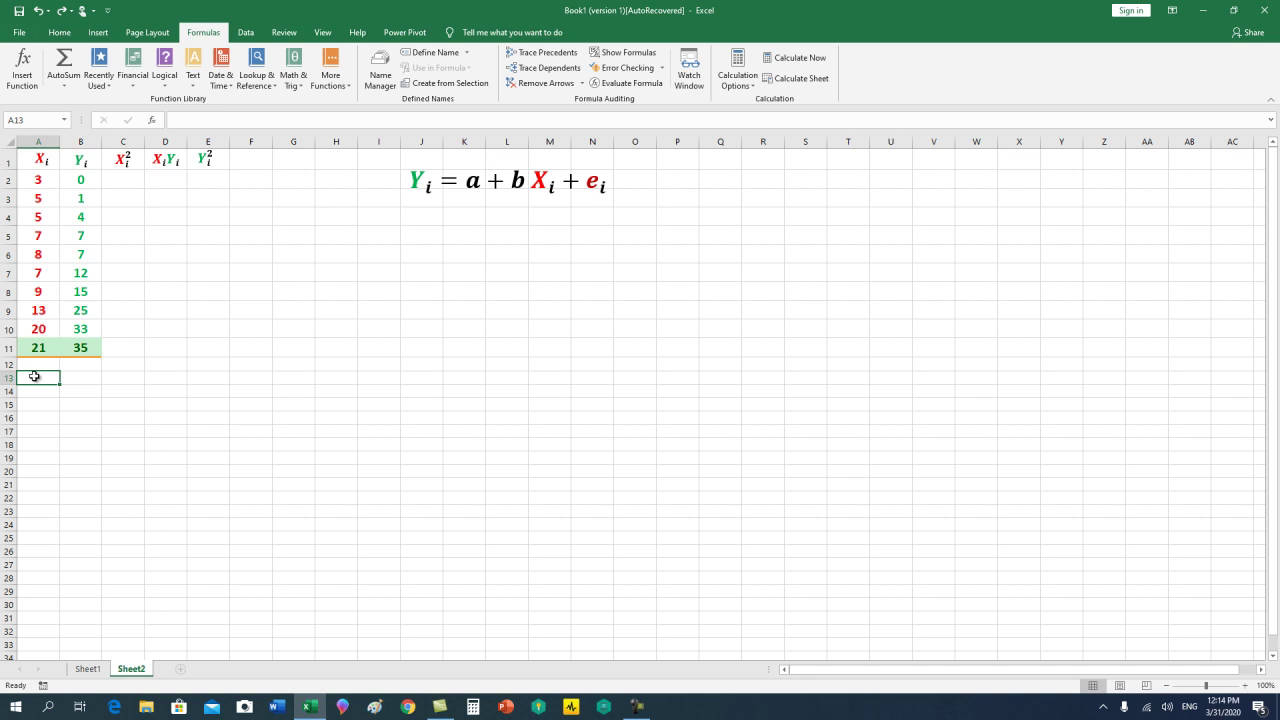
Re-enter =SUM(A2:A11) in A13 so it shows 98
text(=)
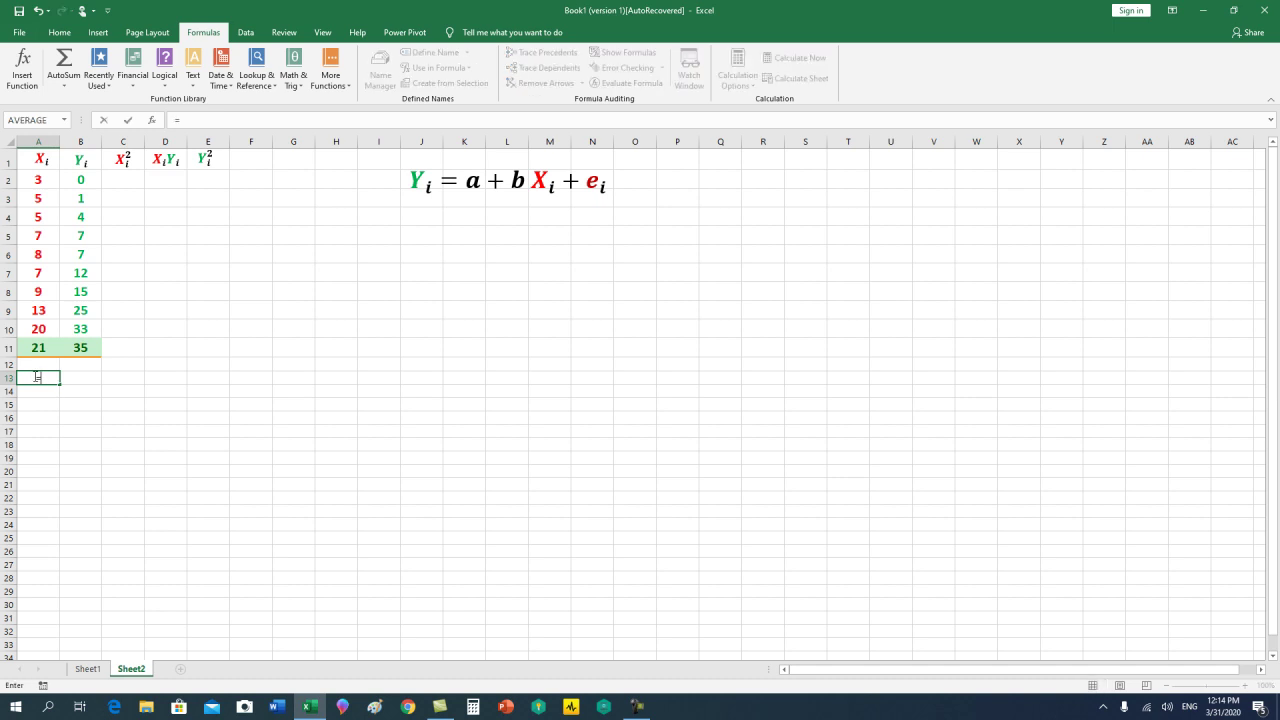
text(sum)
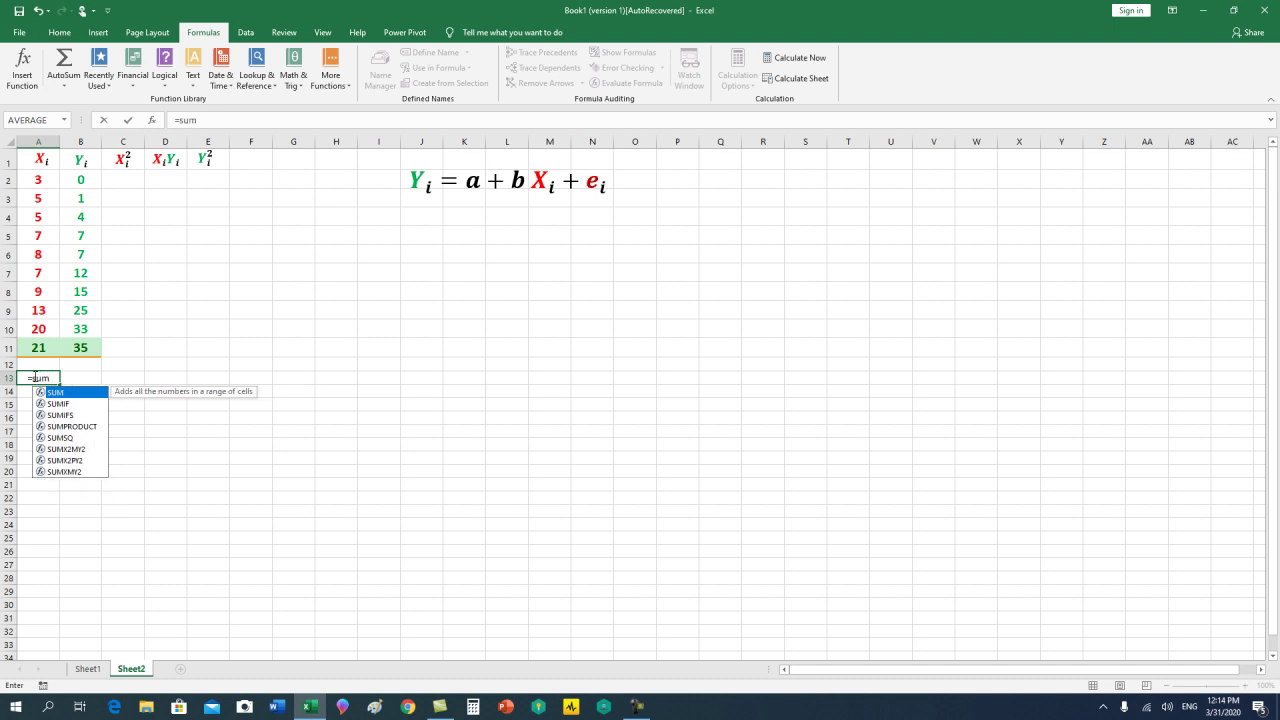
text(()
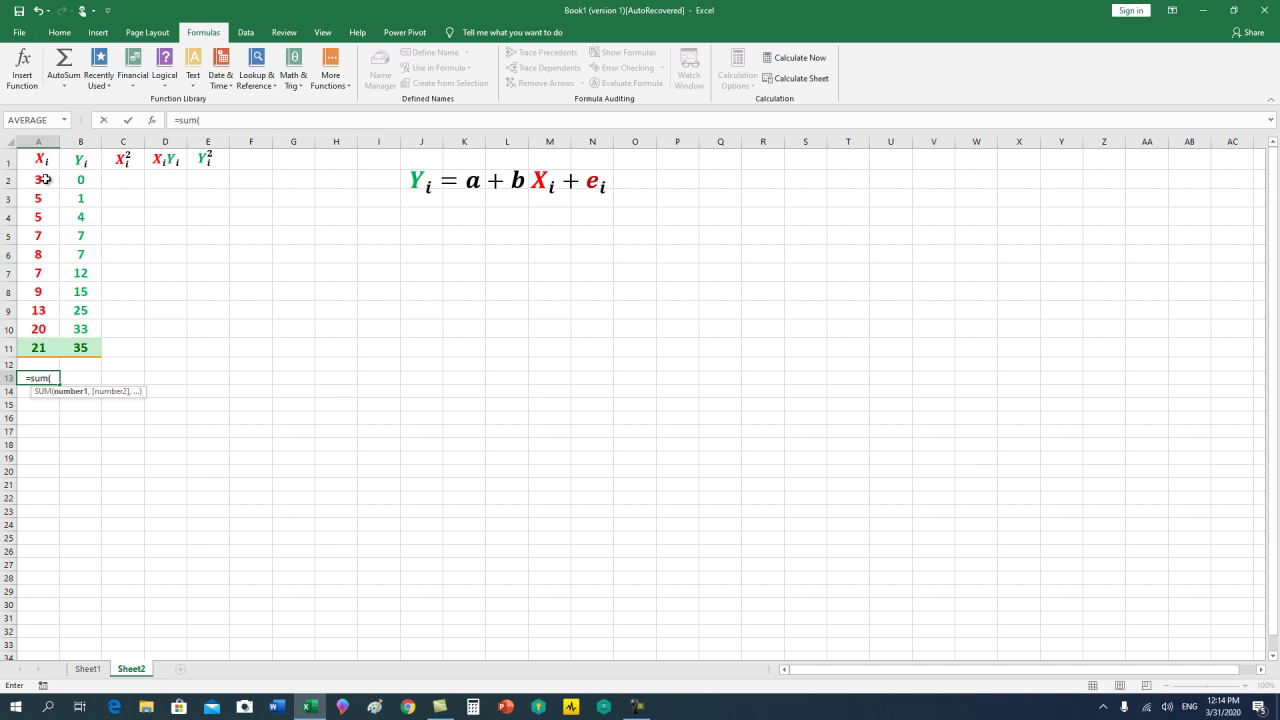
drag(45, 179, 37, 343)
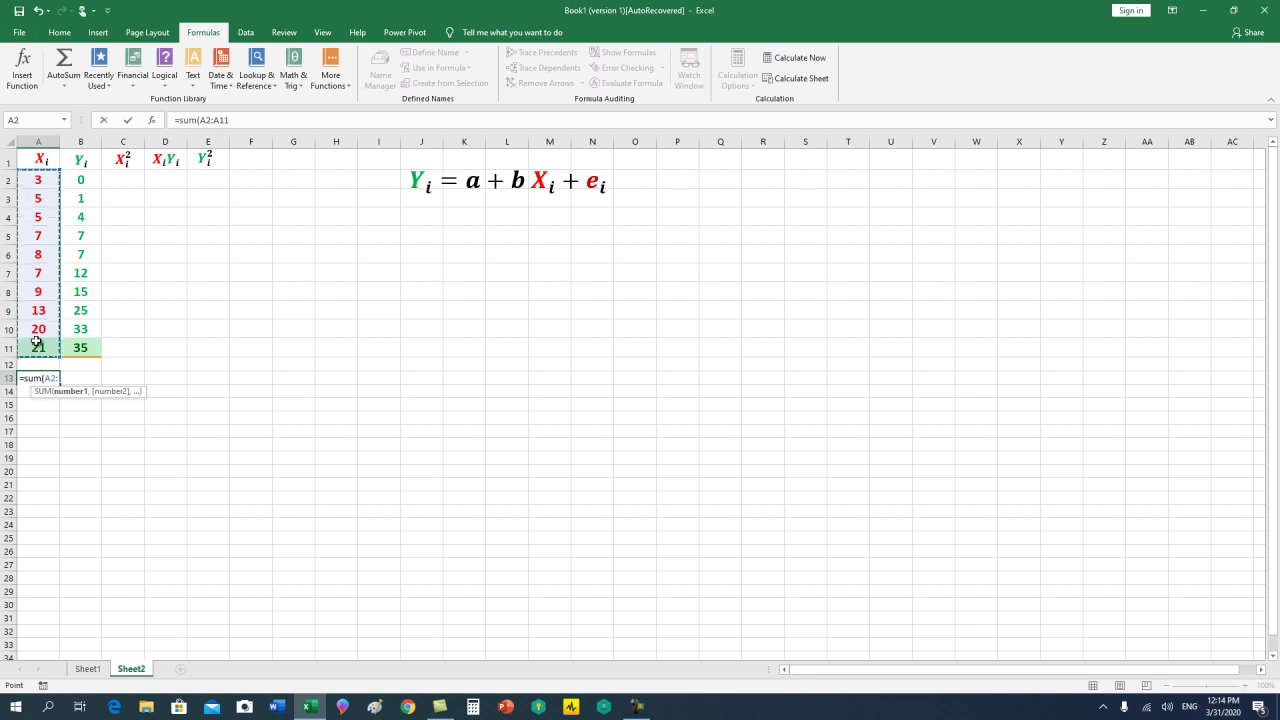
text())
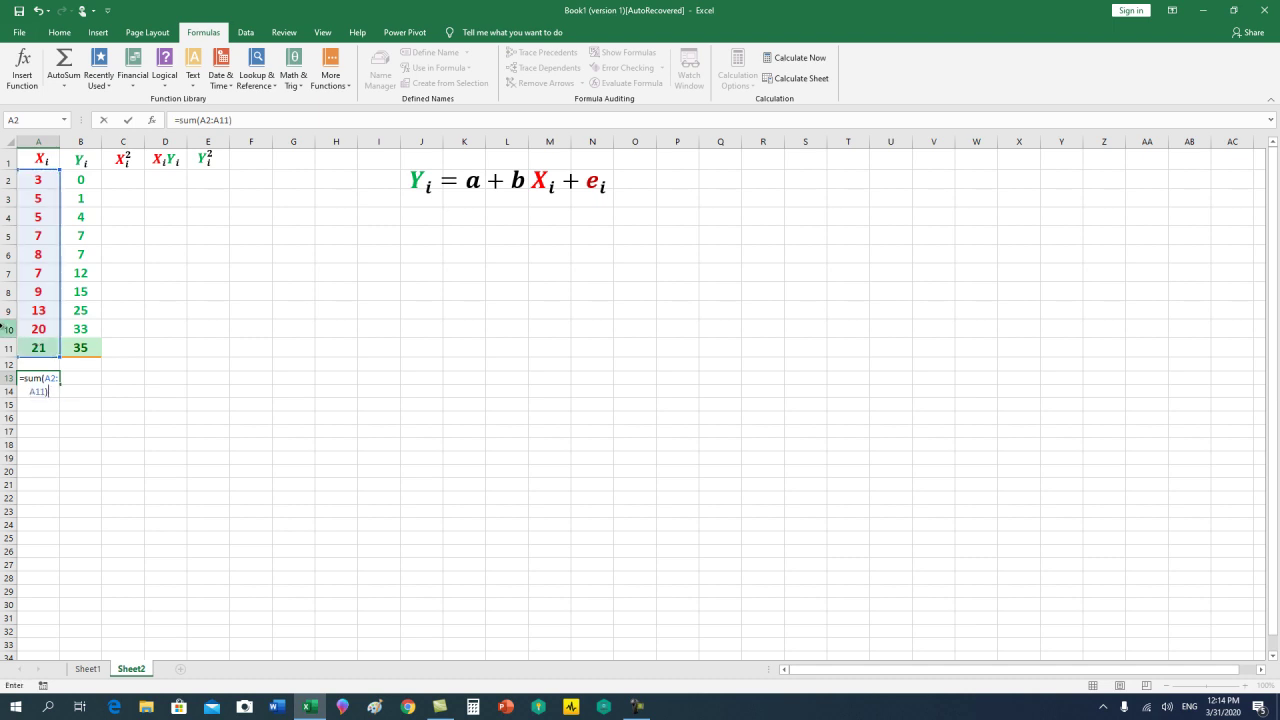
click(46, 182)
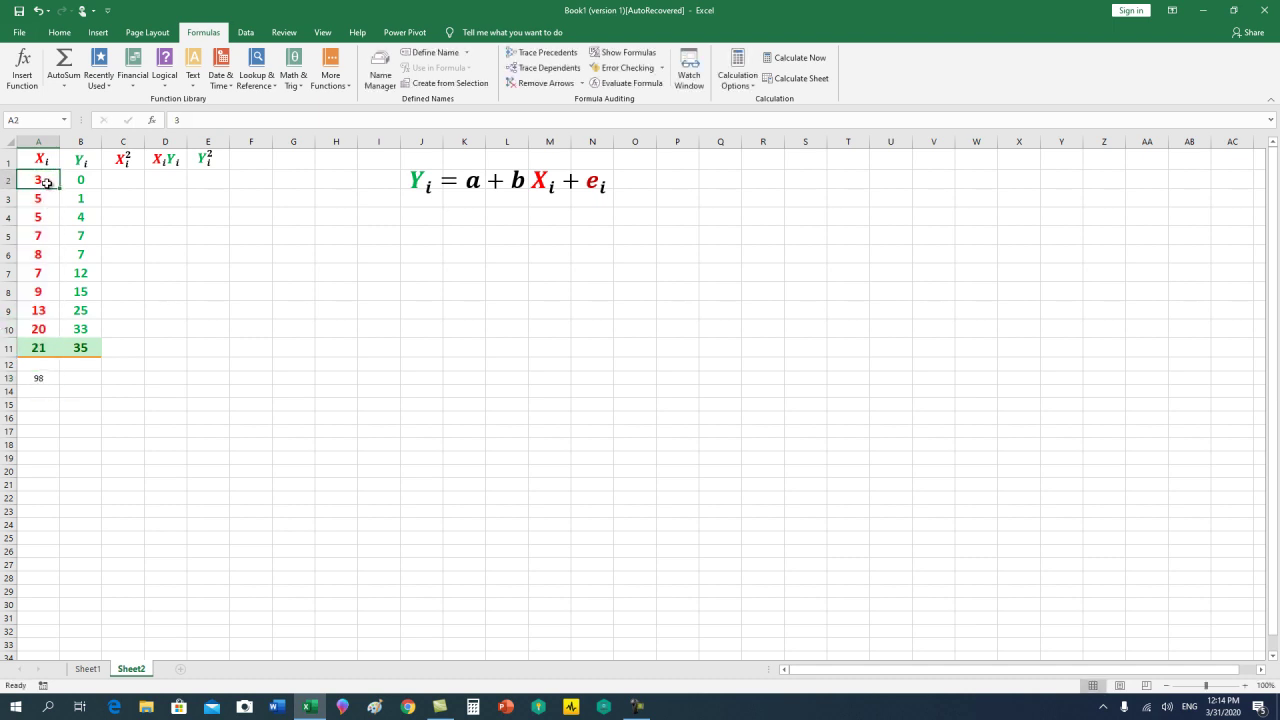
click(45, 378)
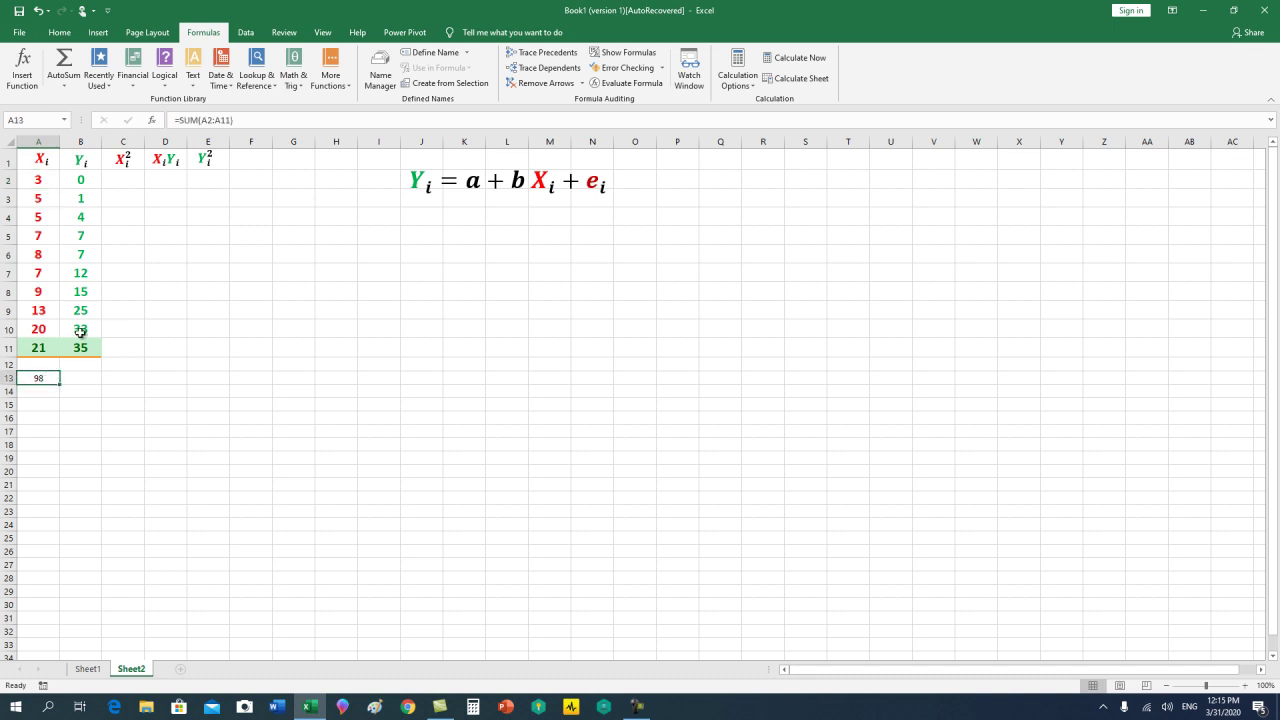
Undo A13 and type =SUM(A2:A11) again, giving 98
click(36, 10)
text(=sum)
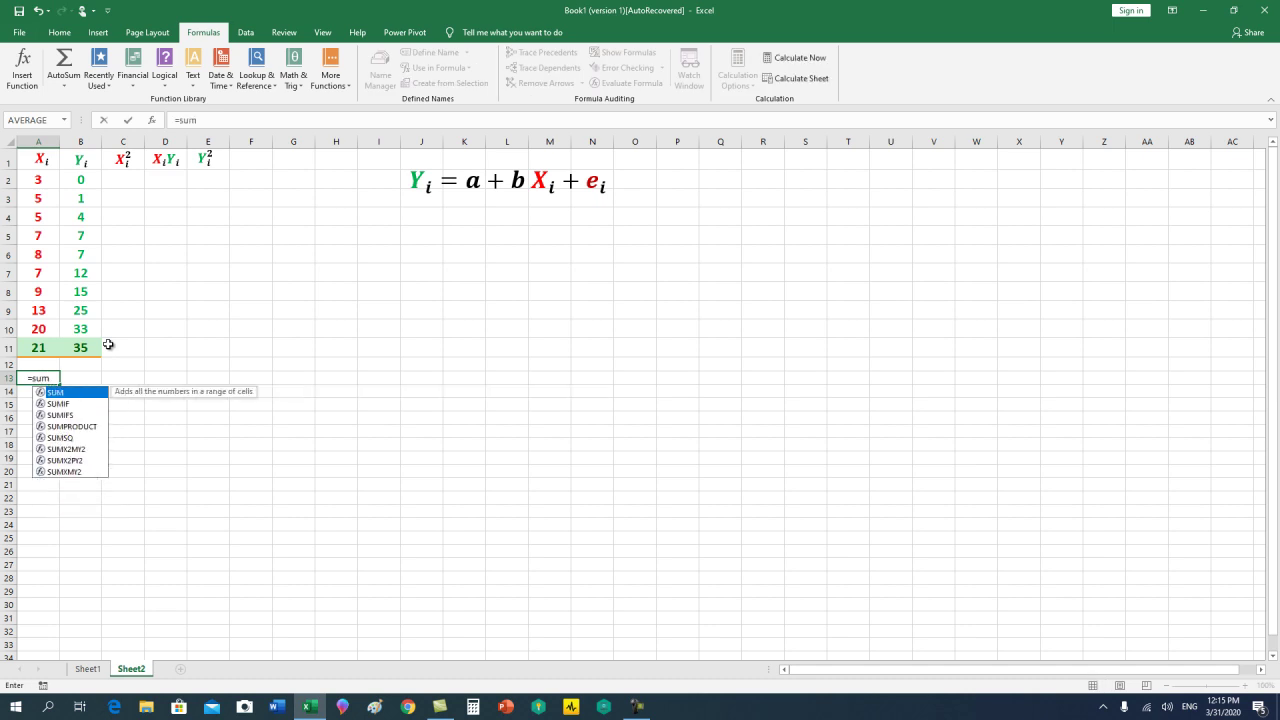
text(()
drag(40, 182, 45, 342)
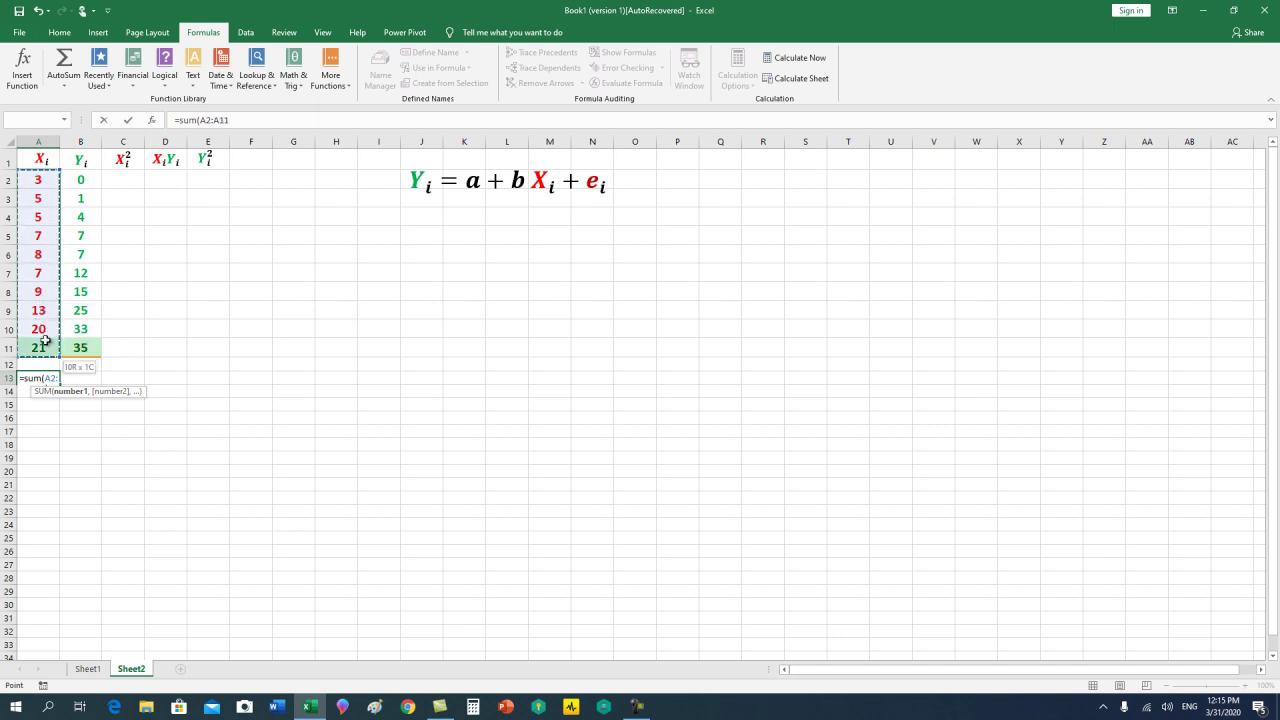
text())
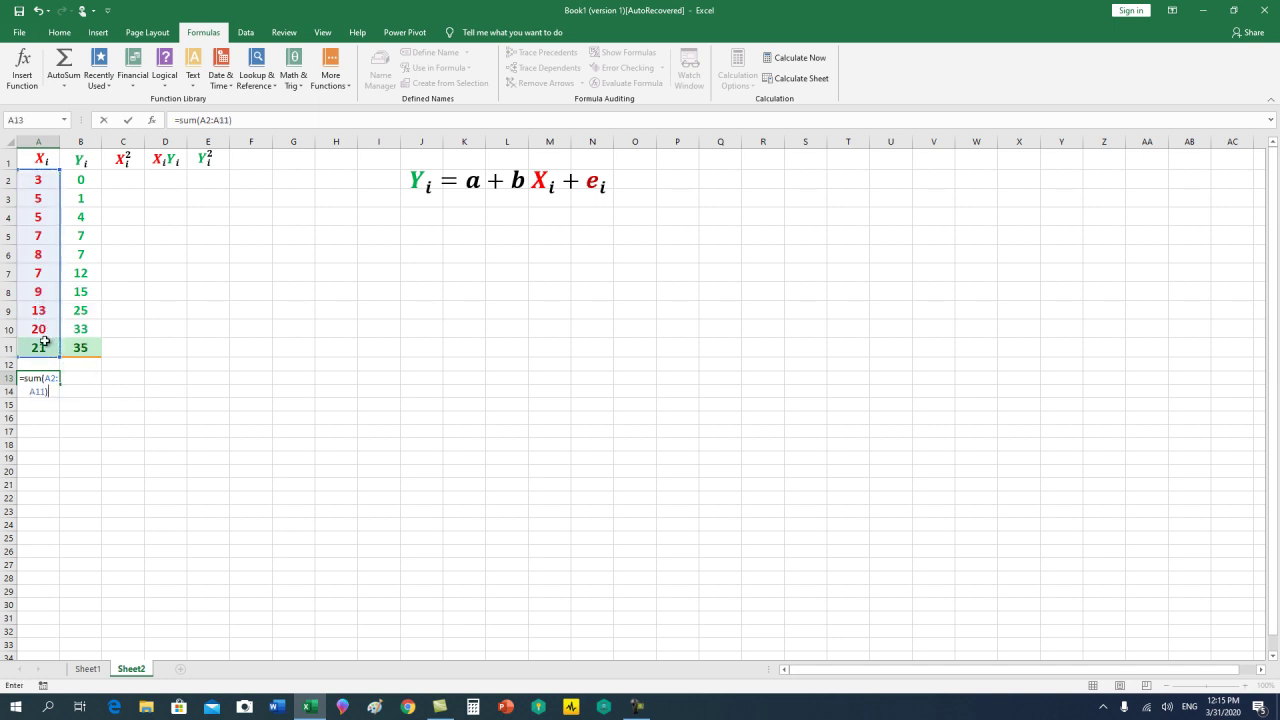
key(Return)
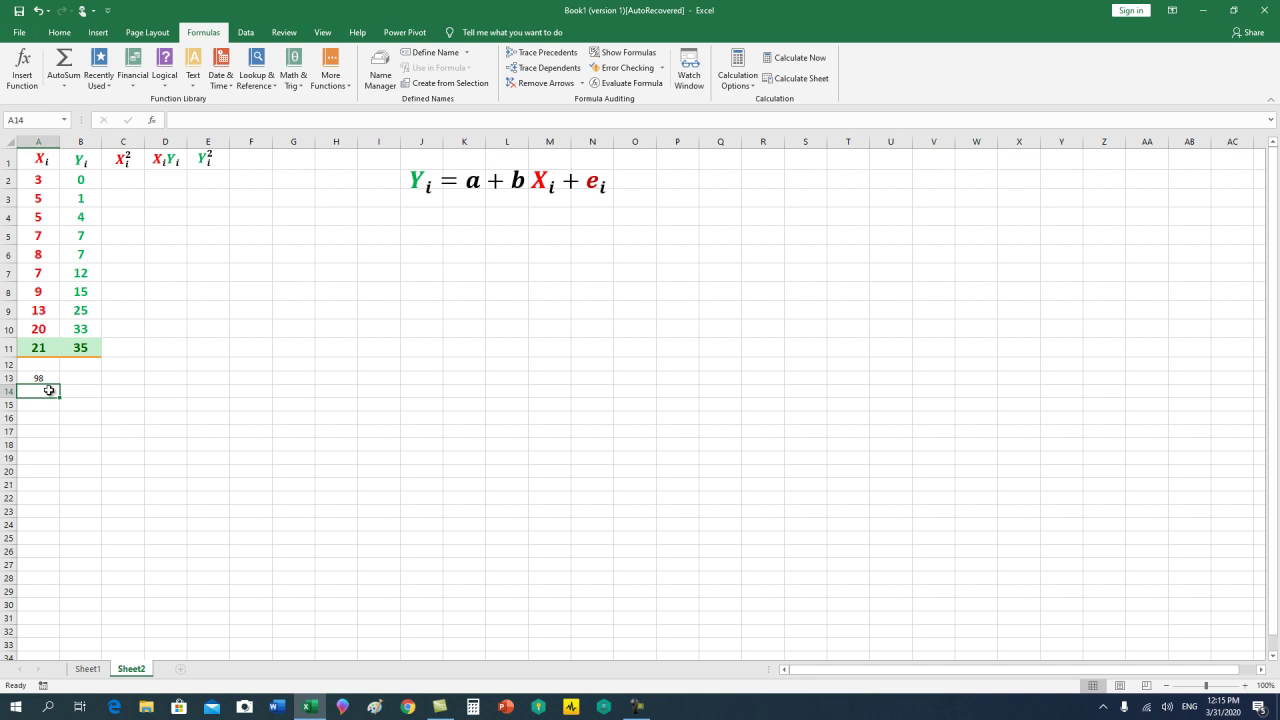
Enter =AVERAGE(A2:A11) in A14 to get the X mean of 9.8
text(=)
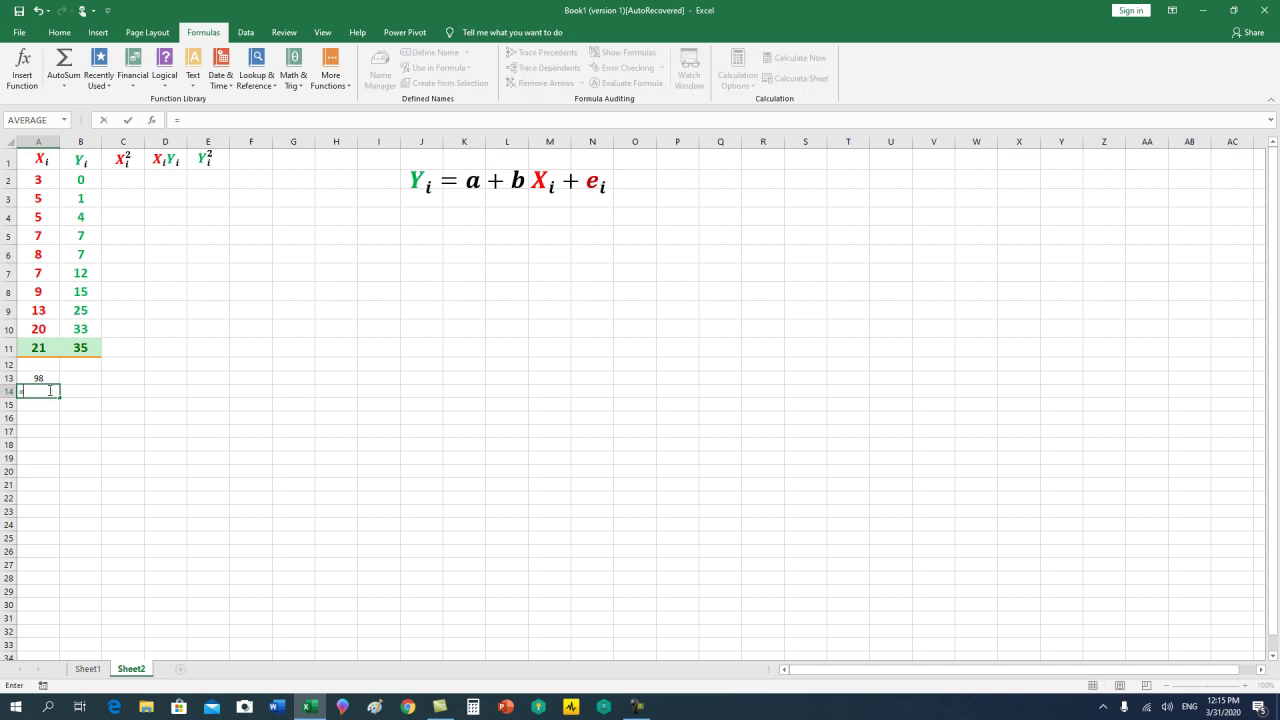
text(av)
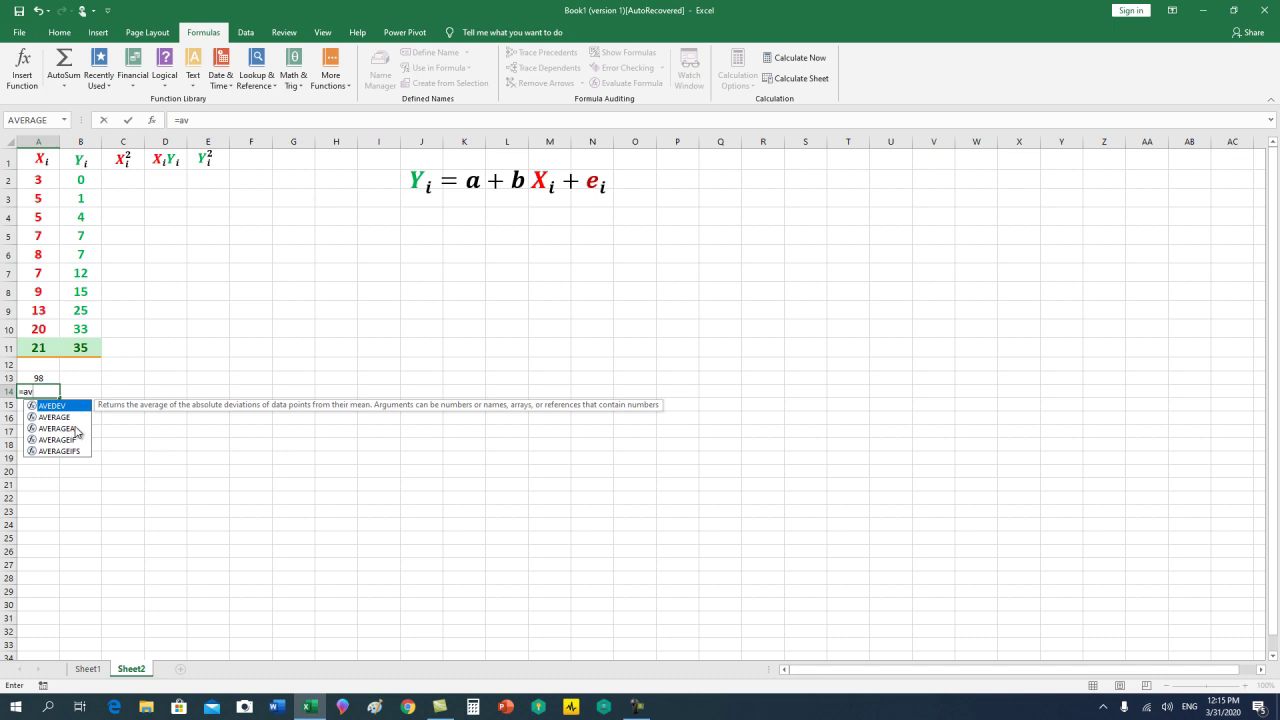
text(erage)
text(()
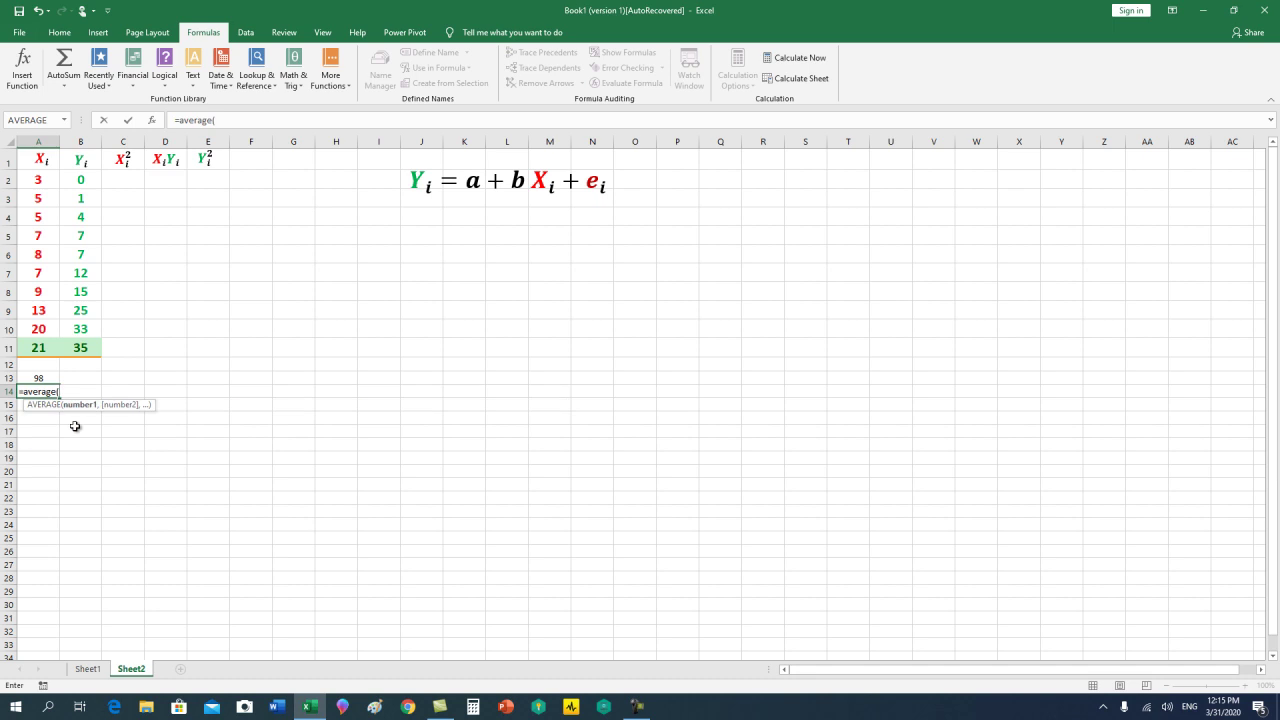
drag(40, 180, 30, 338)
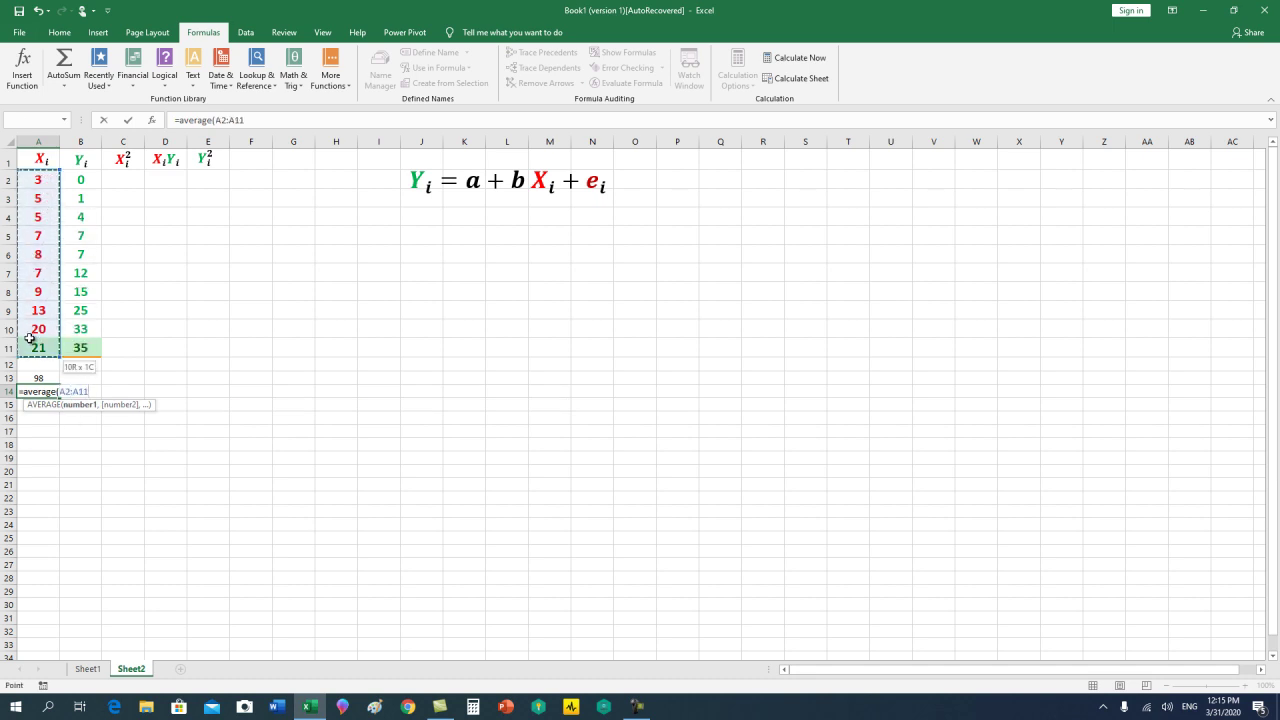
text())
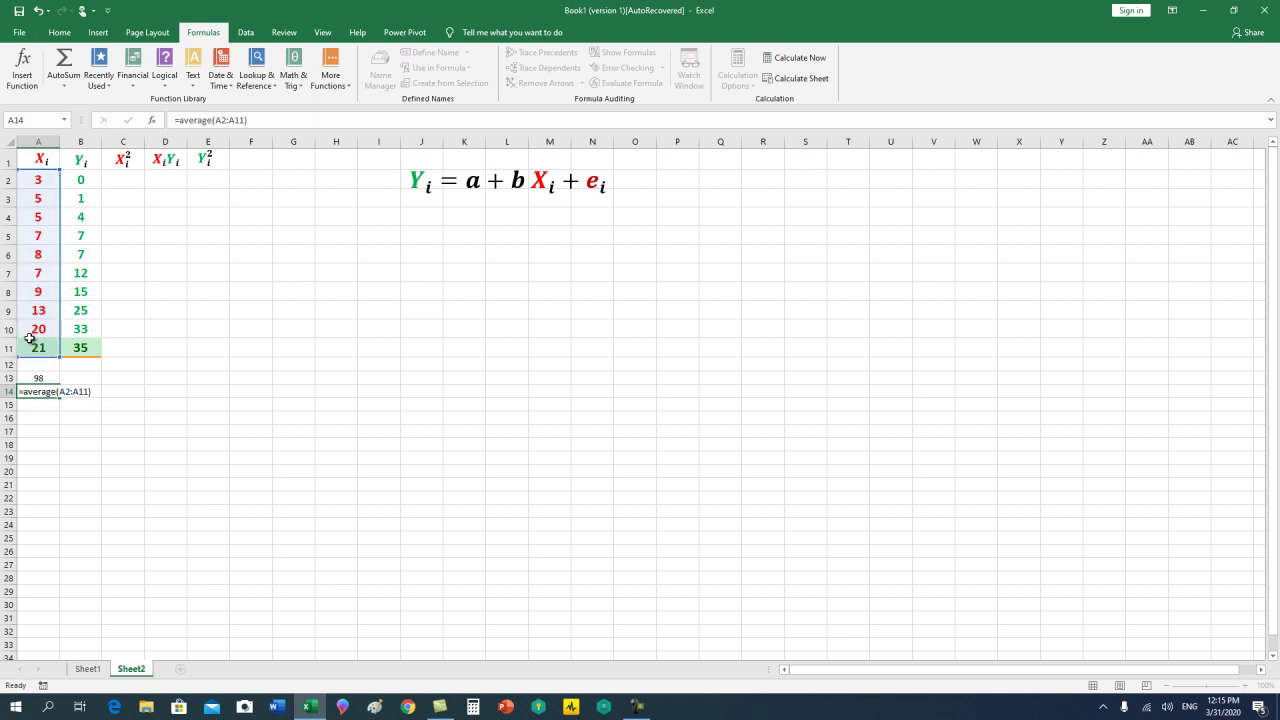
key(Return)
click(46, 392)
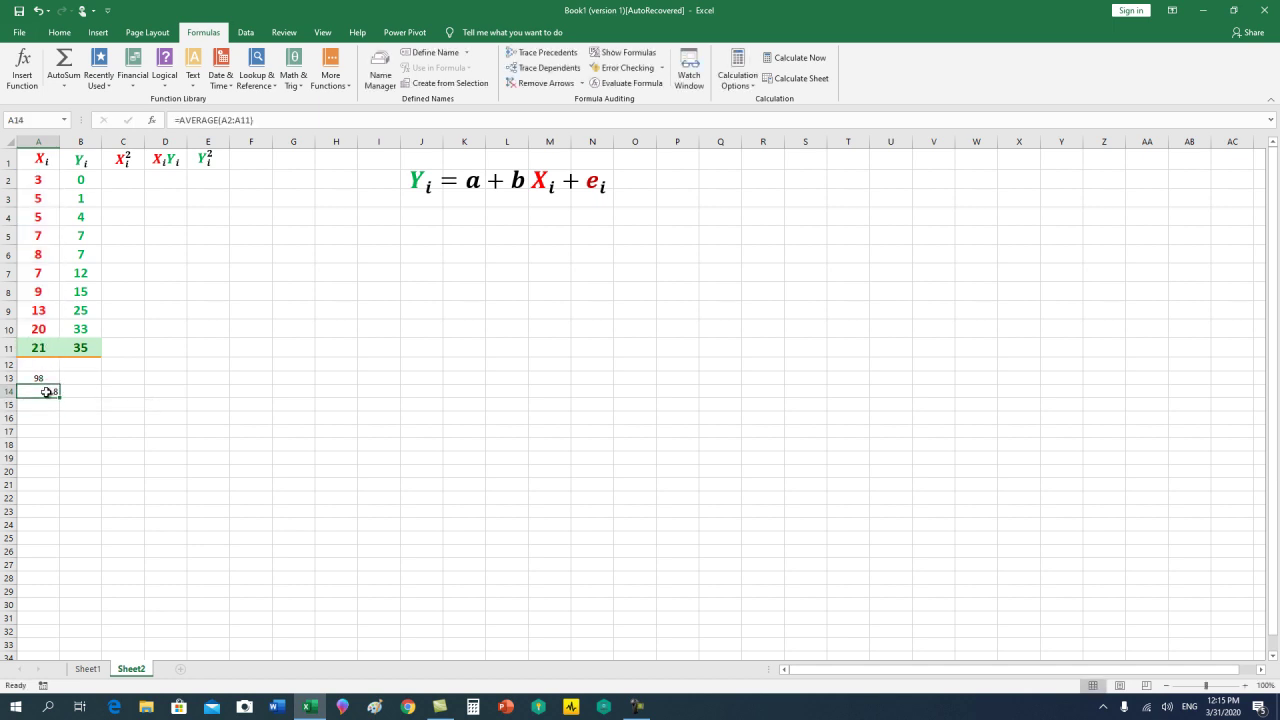
Centre-align the 9.8 average in cell A14
click(59, 32)
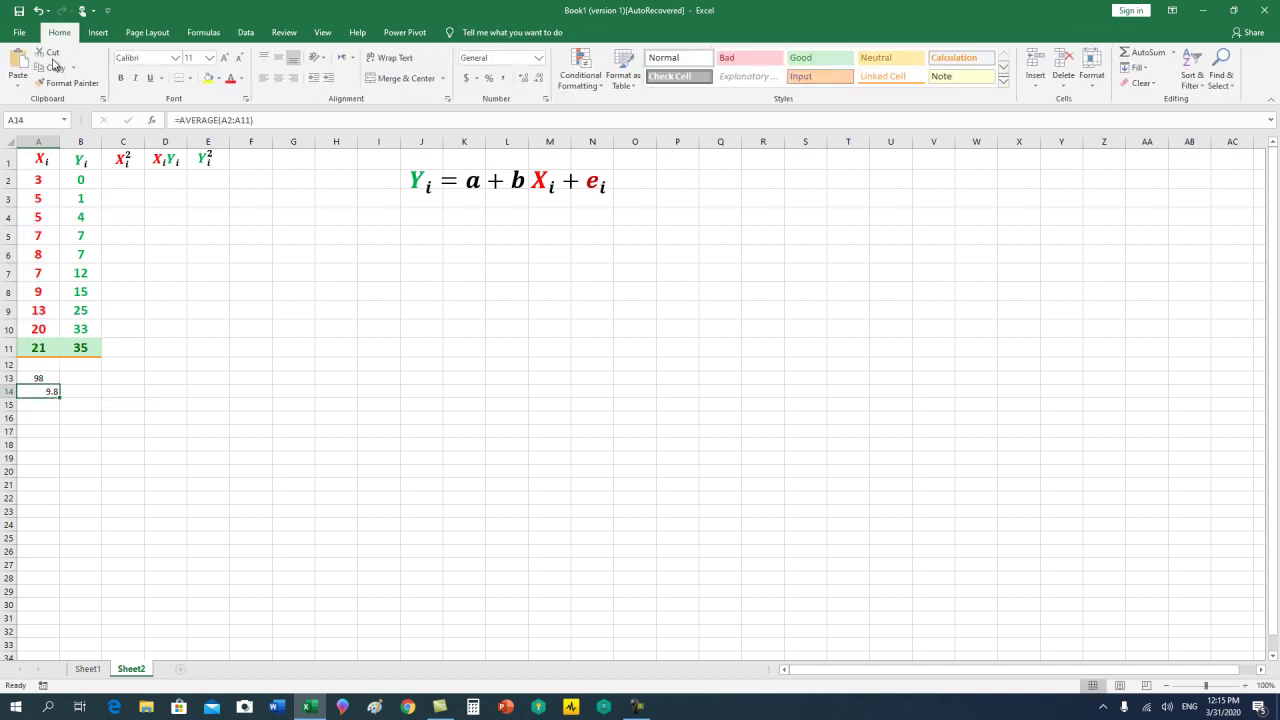
click(280, 78)
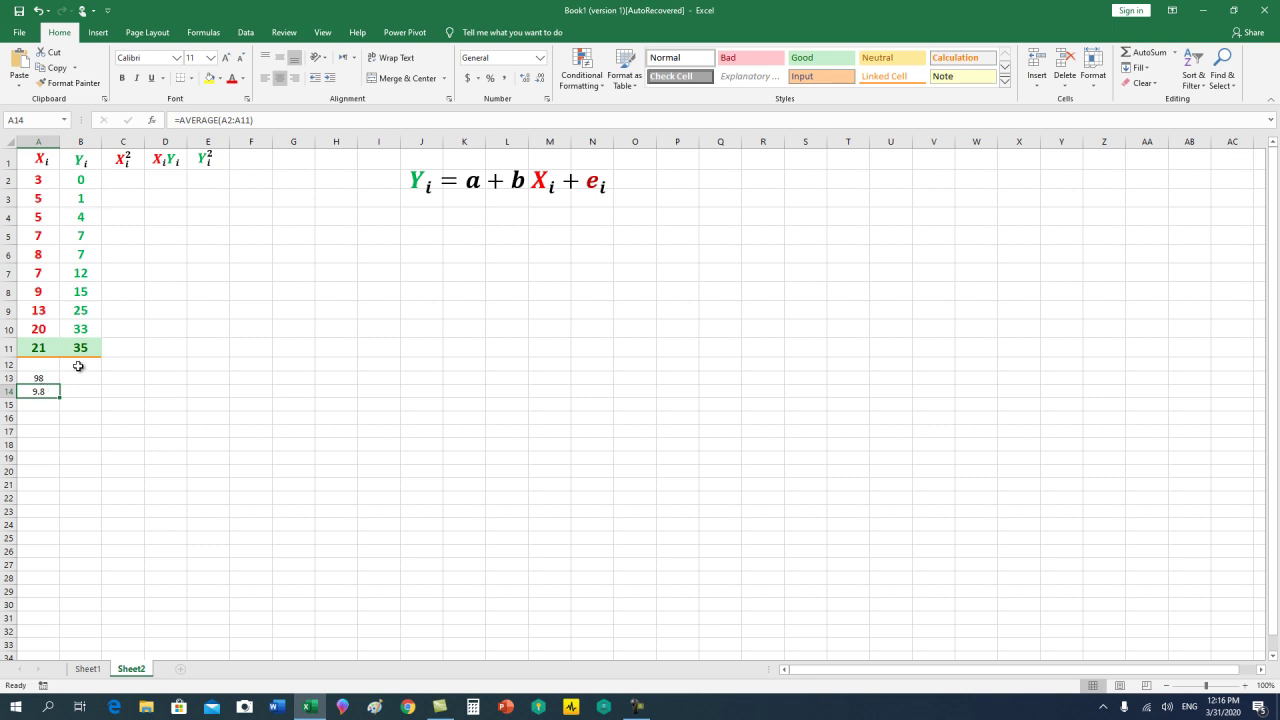
Enter =SUM(B2:B11) in B13 to total the Y values as 139
click(82, 377)
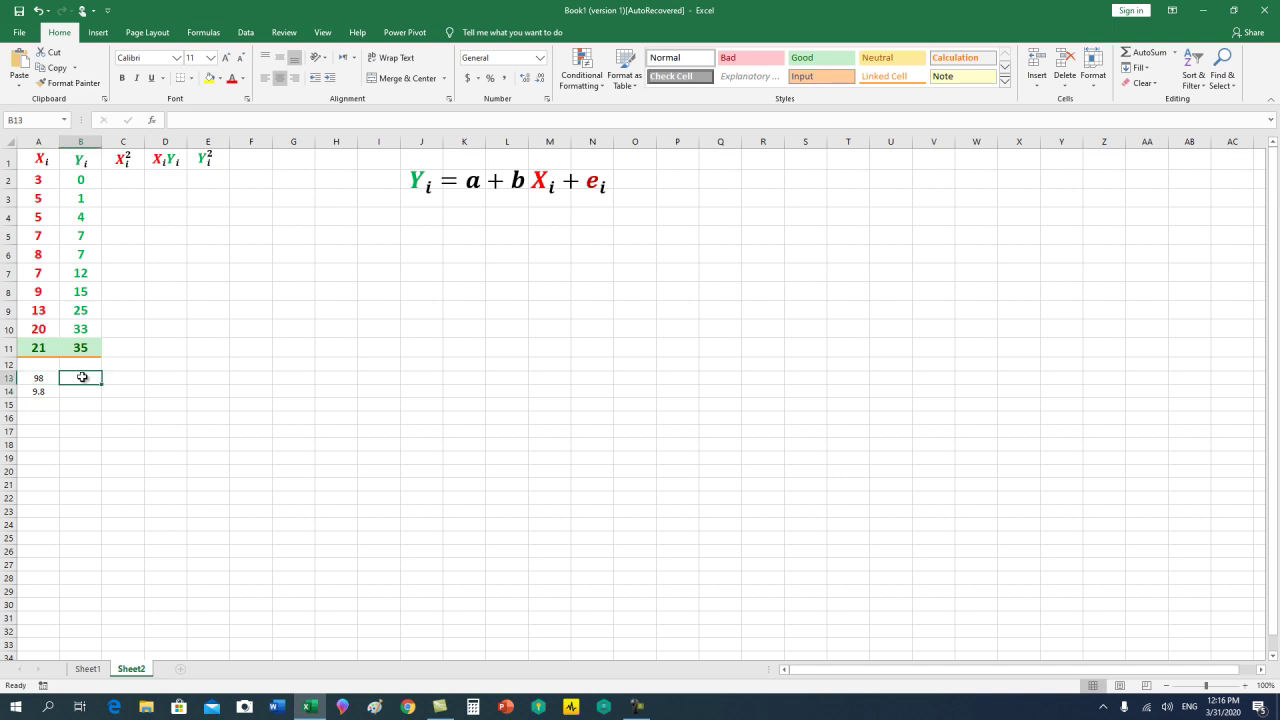
text(=sum)
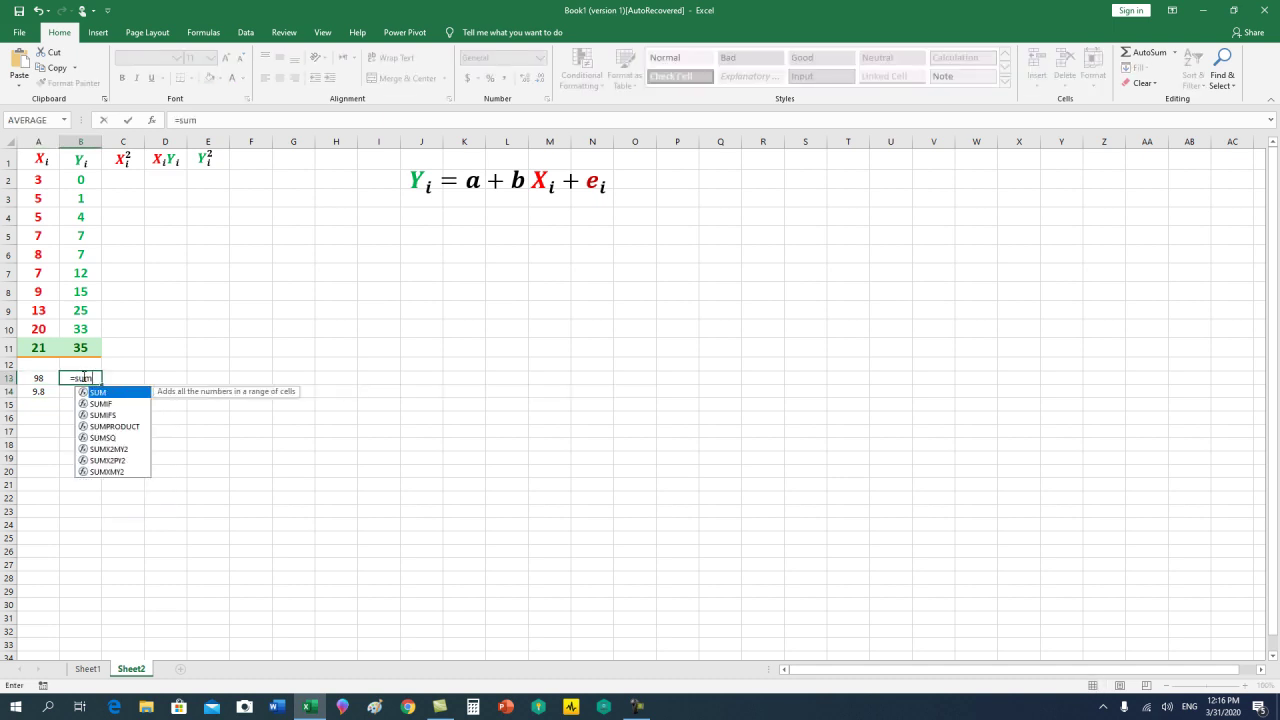
text(()
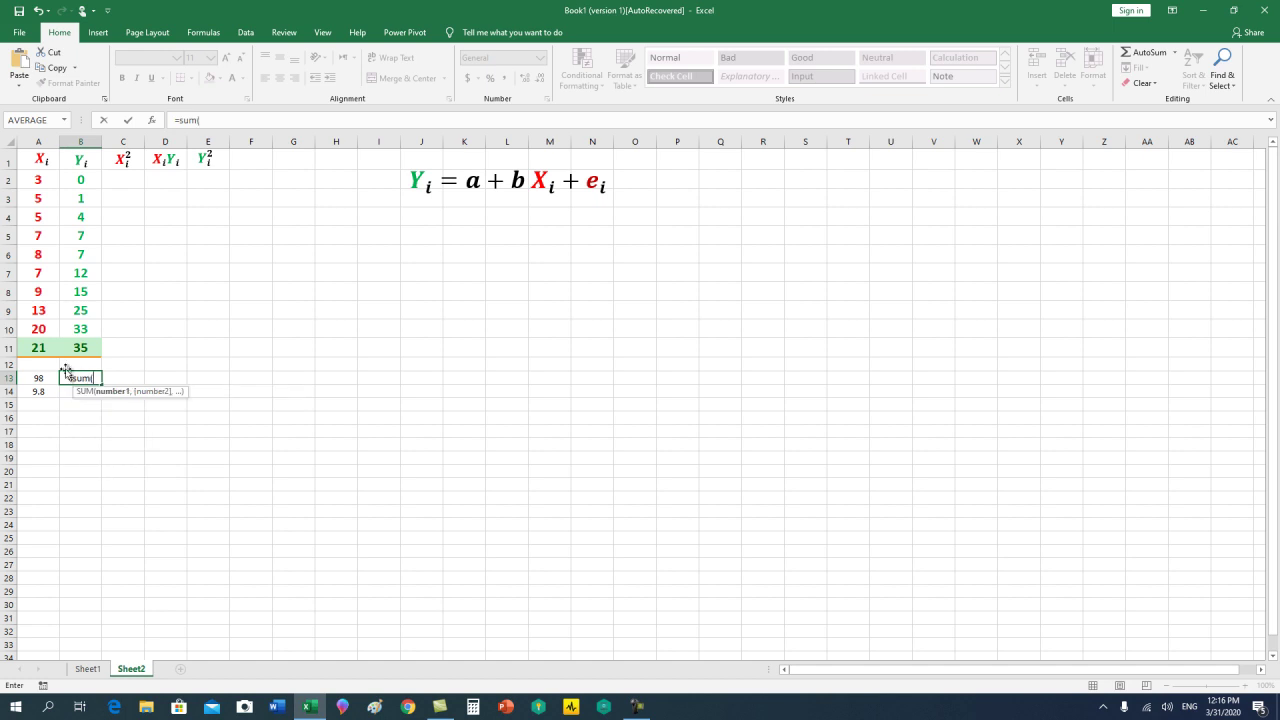
click(92, 179)
drag(92, 179, 79, 342)
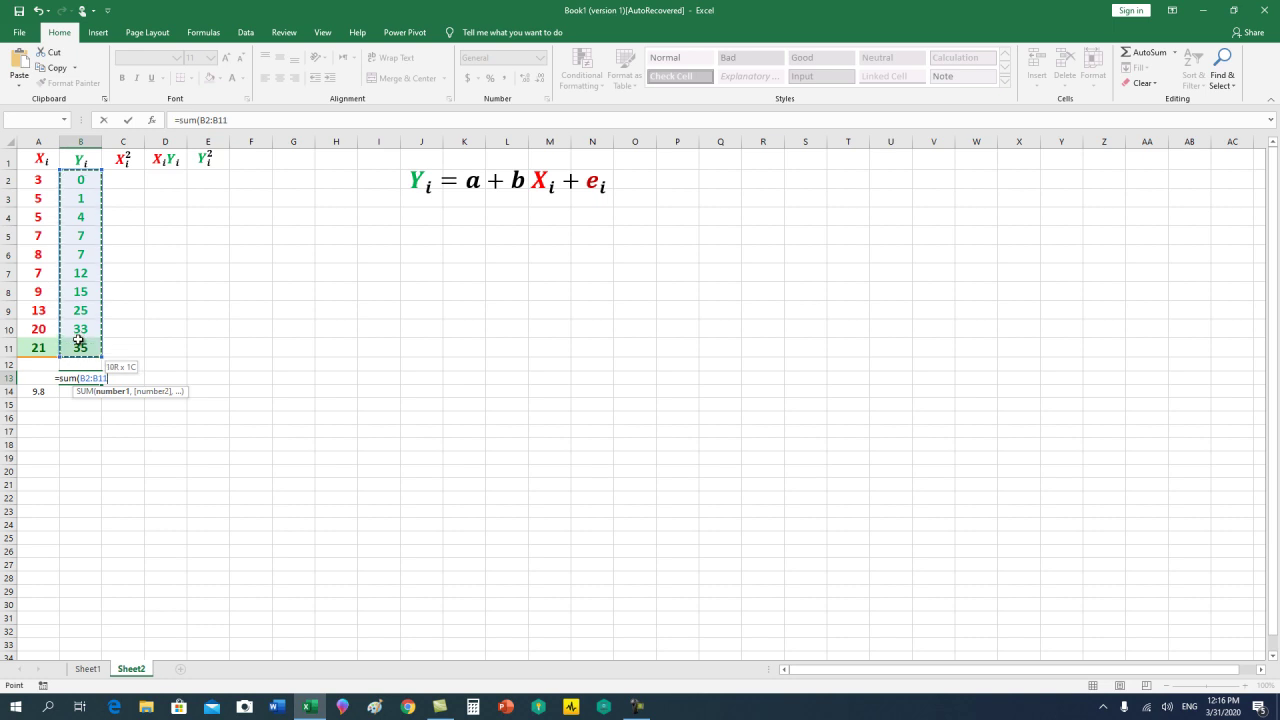
text())
key(Return)
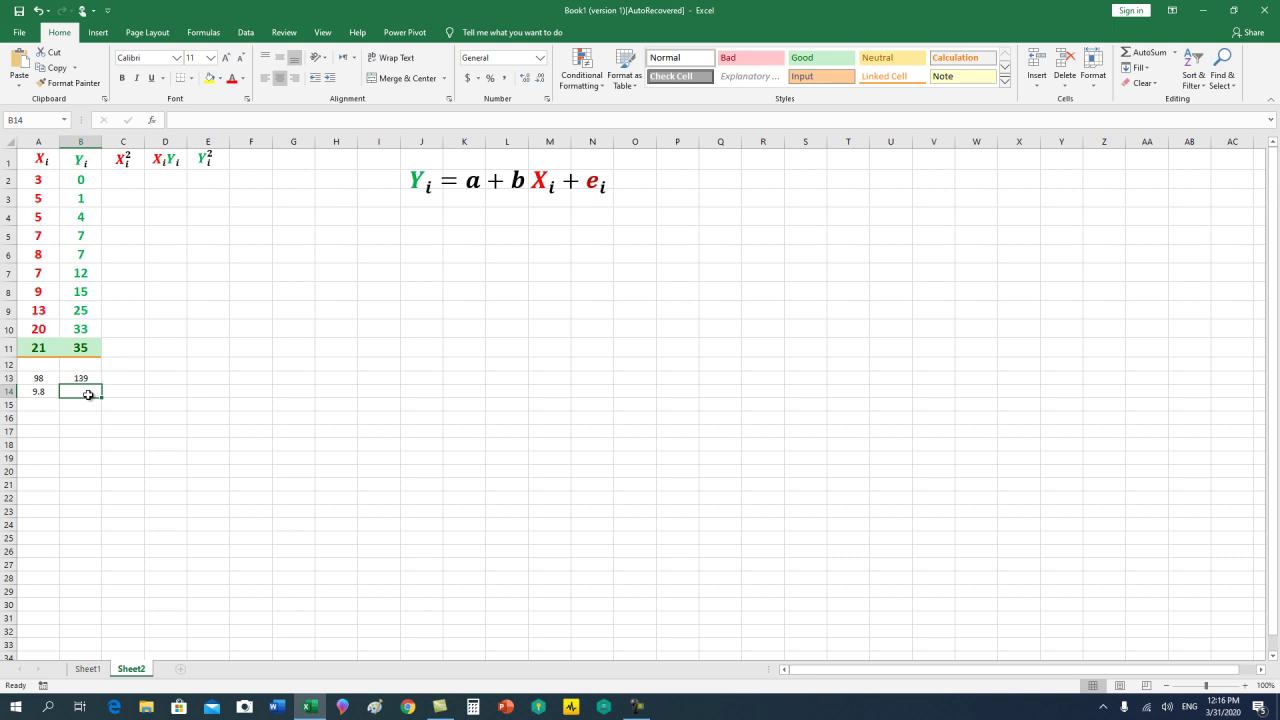
Enter =AVERAGE(B2:B11) in B14 for a Y mean of 13.9, comparing it with A14
text(=average()
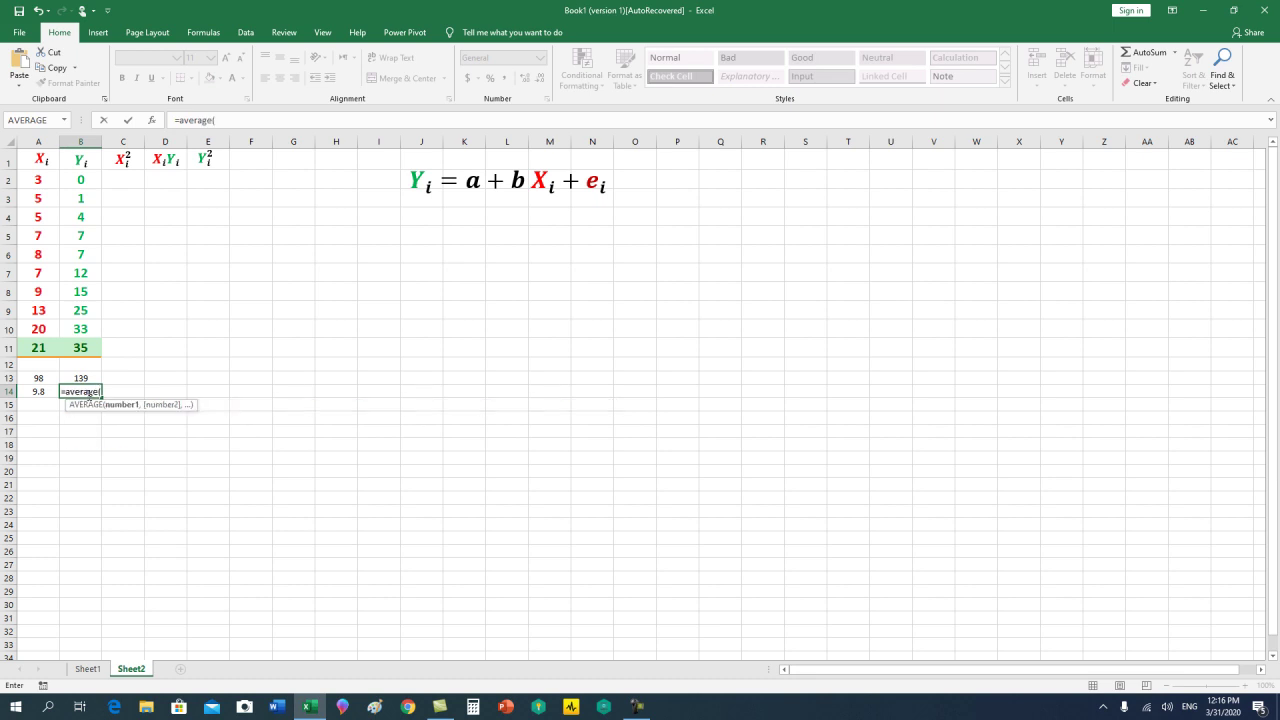
drag(90, 182, 86, 345)
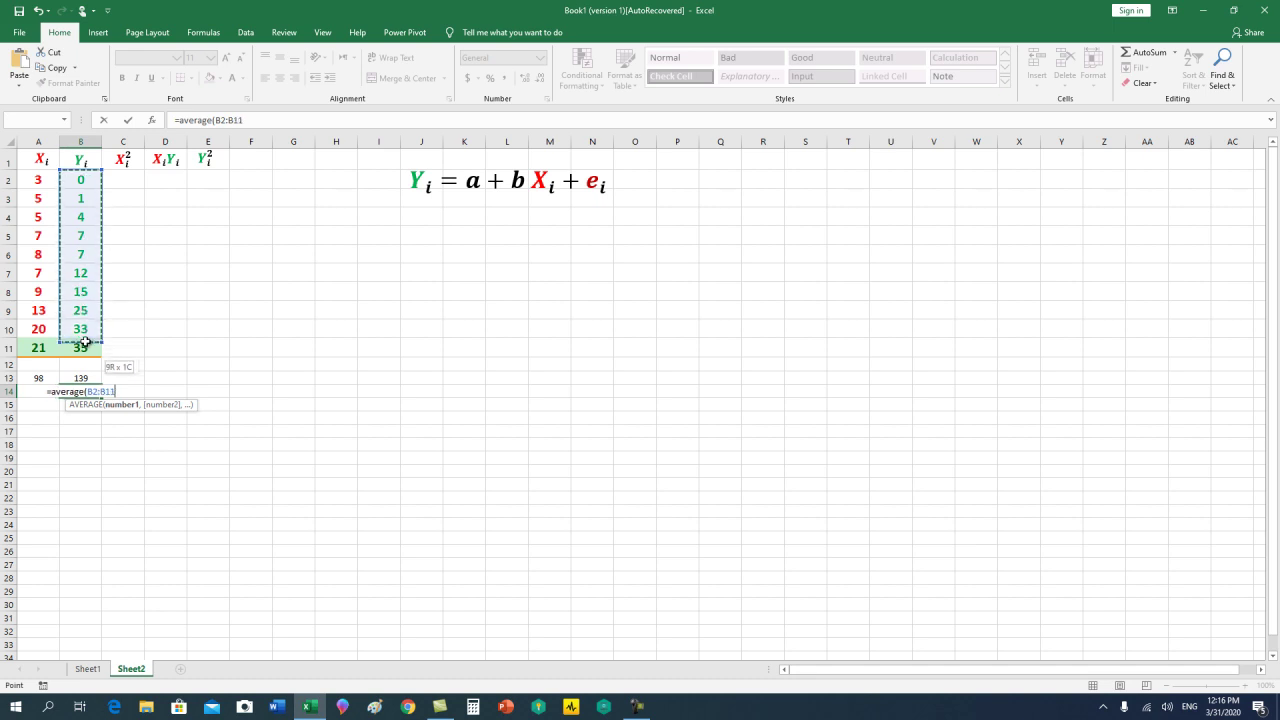
key(Return)
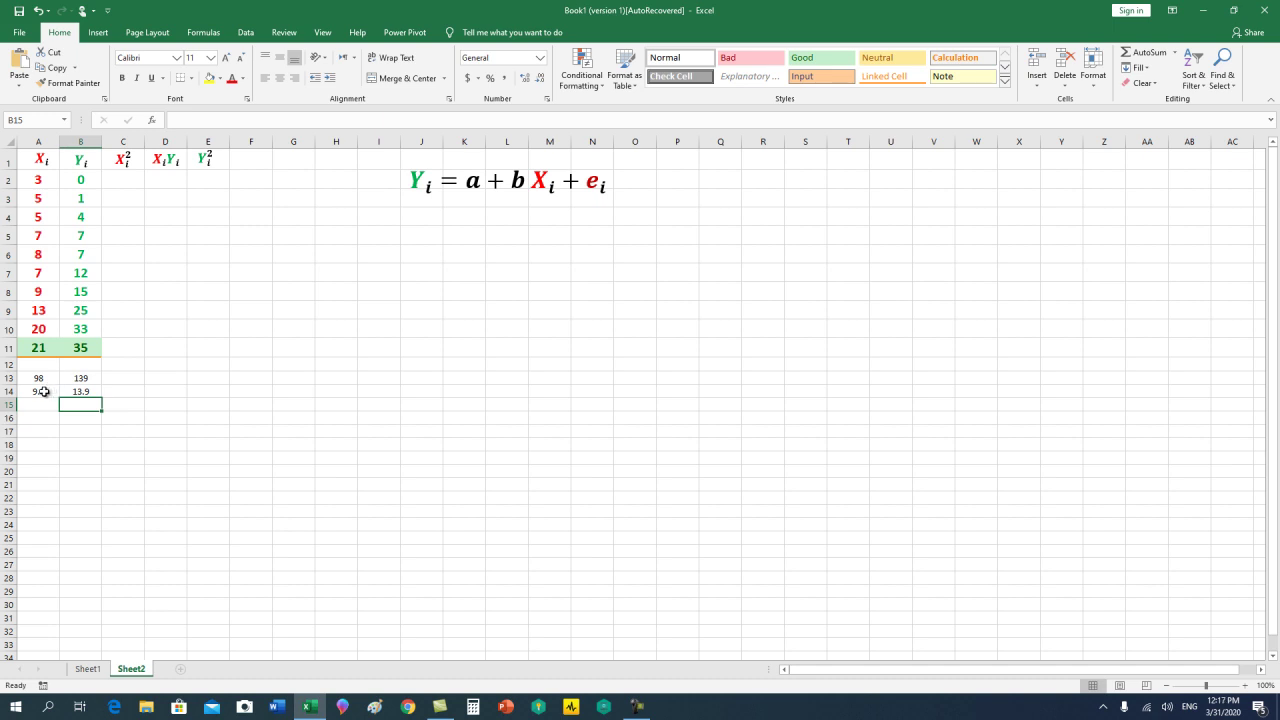
click(44, 392)
click(80, 391)
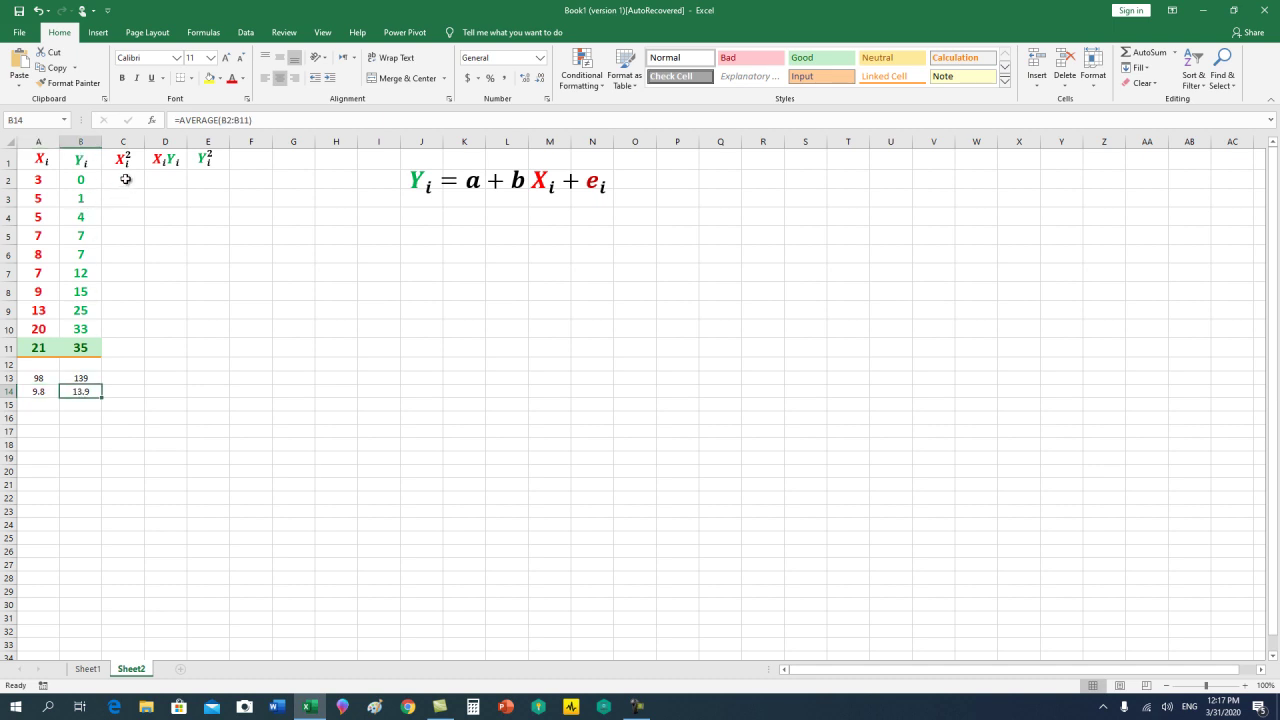
Enter =A2^2 in C2 to square the first X value, giving 9
click(126, 179)
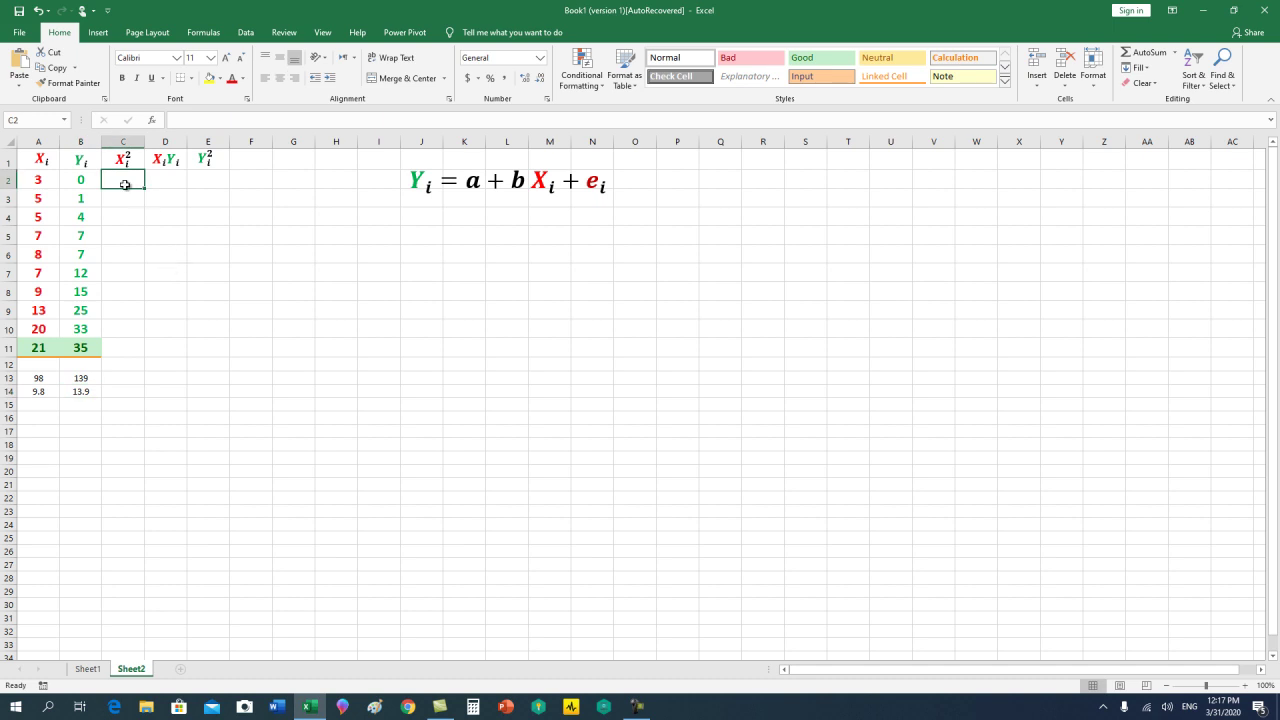
click(126, 197)
click(135, 175)
text(=)
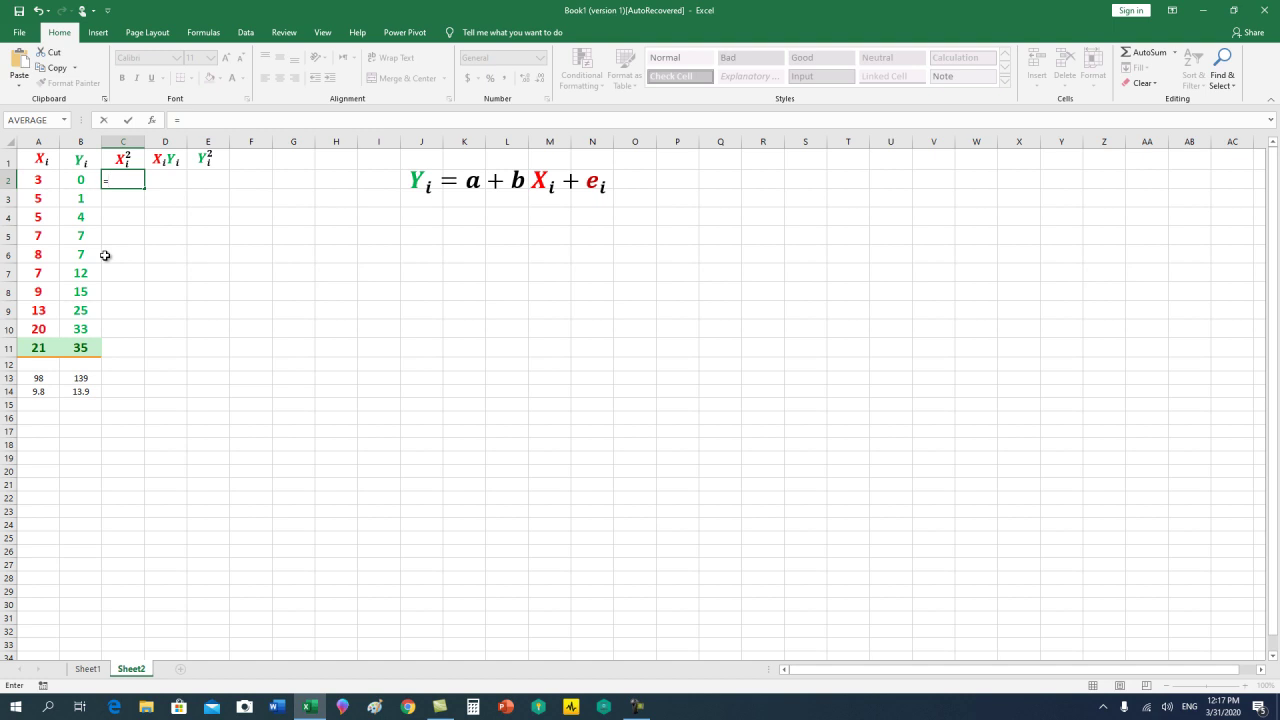
text(a2^2)
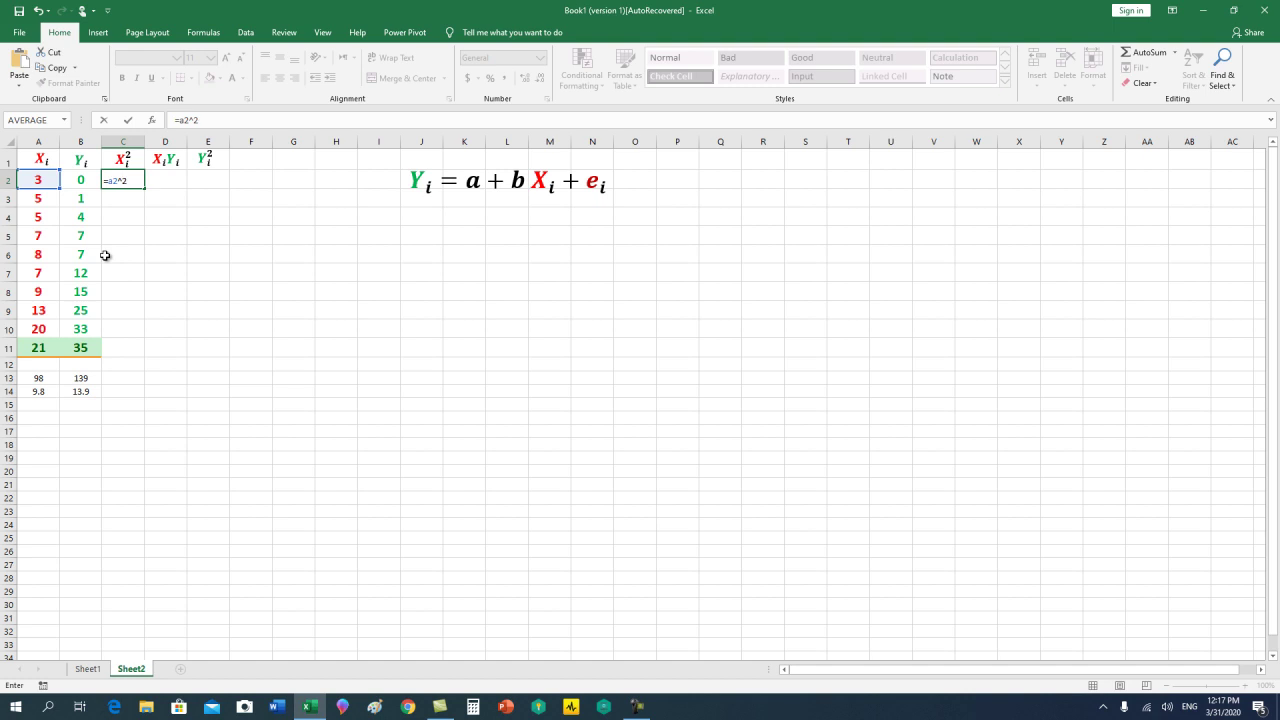
key(Return)
Centre the 9 in C2 and the empty X² cells below it
click(134, 182)
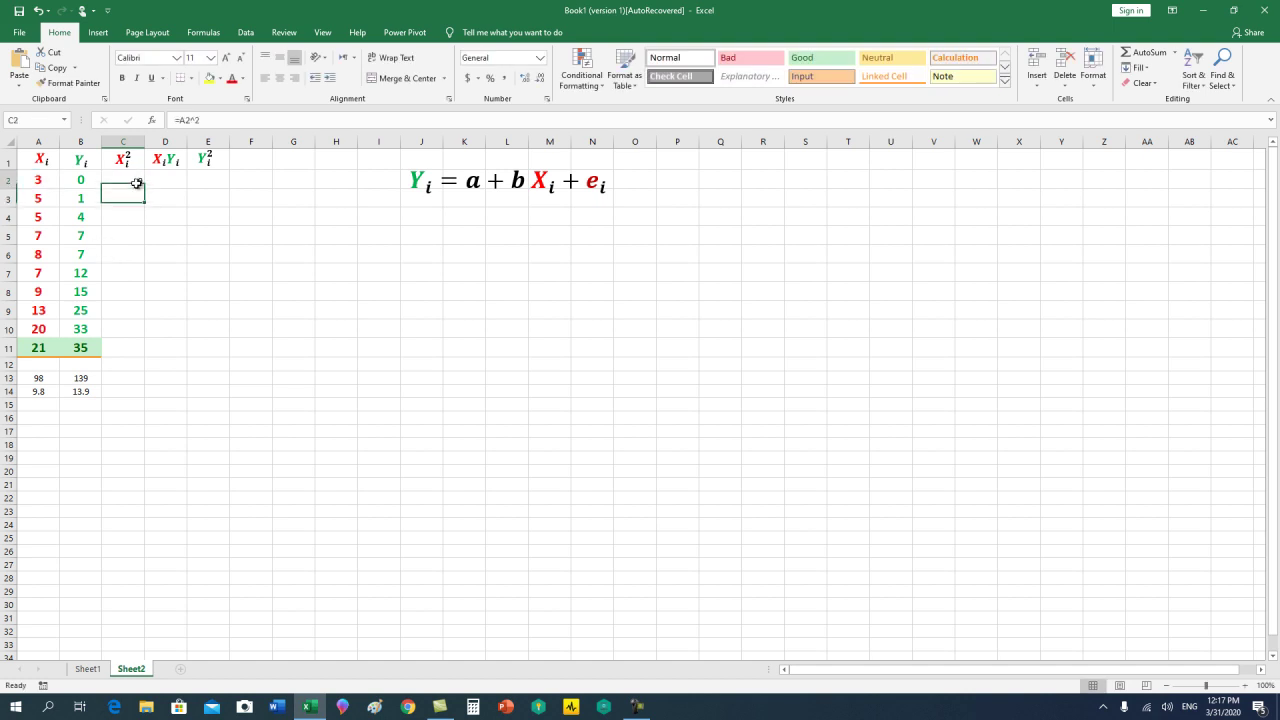
click(280, 78)
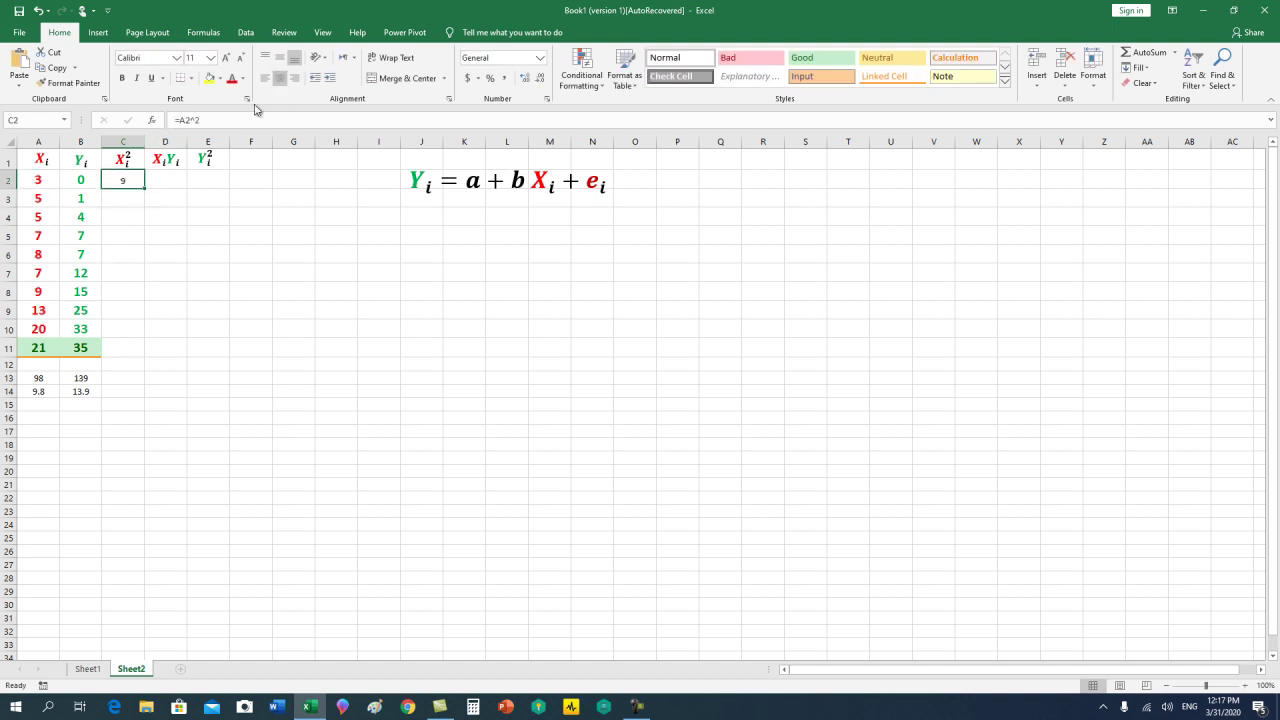
drag(136, 191, 120, 347)
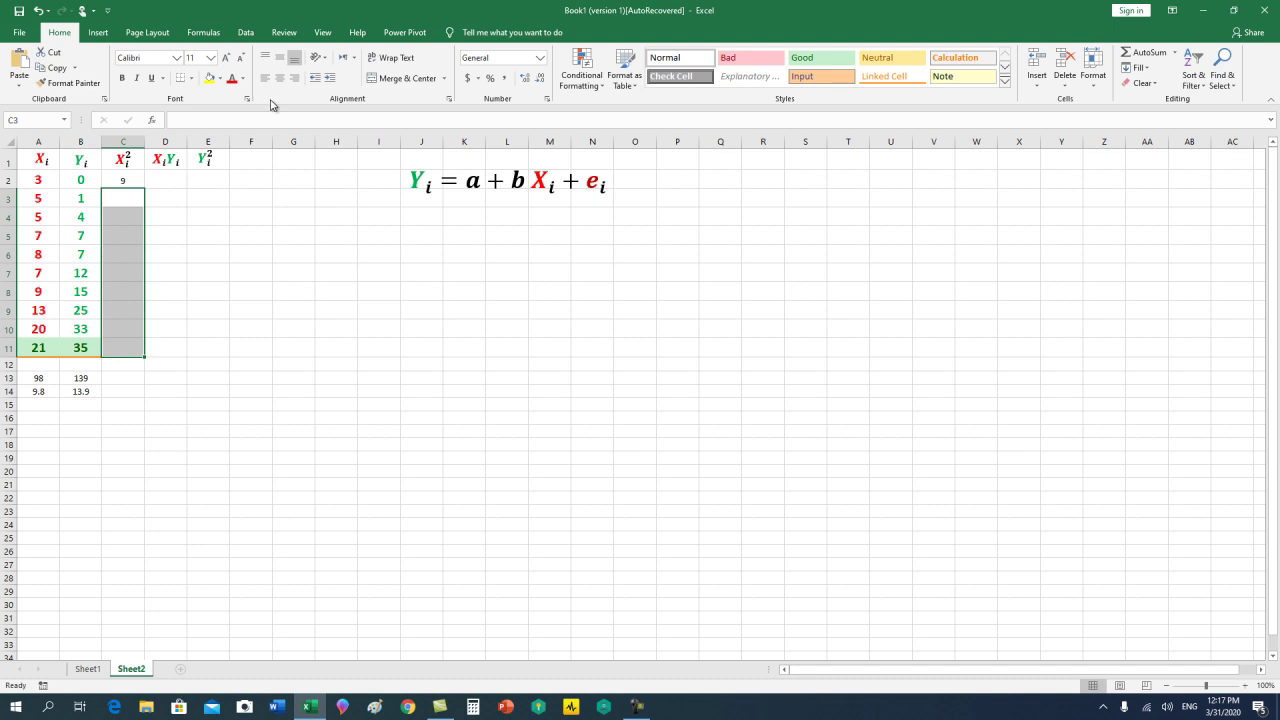
click(285, 79)
click(127, 197)
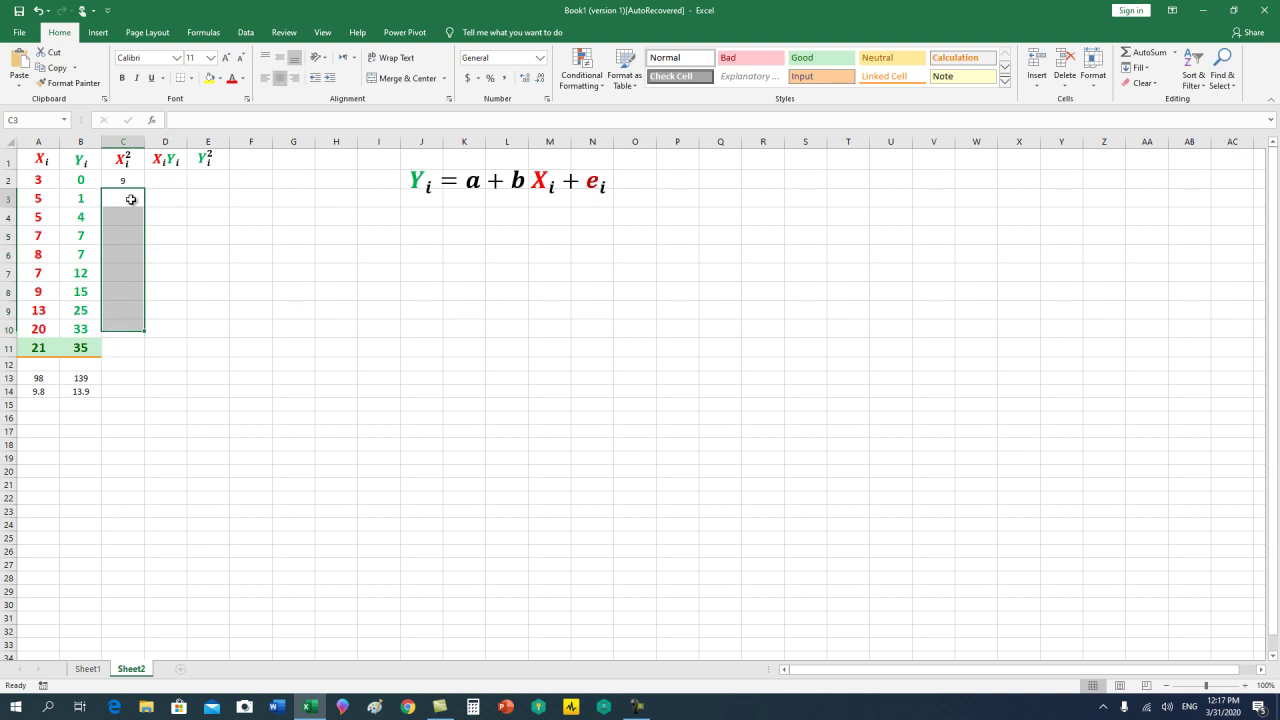
click(125, 184)
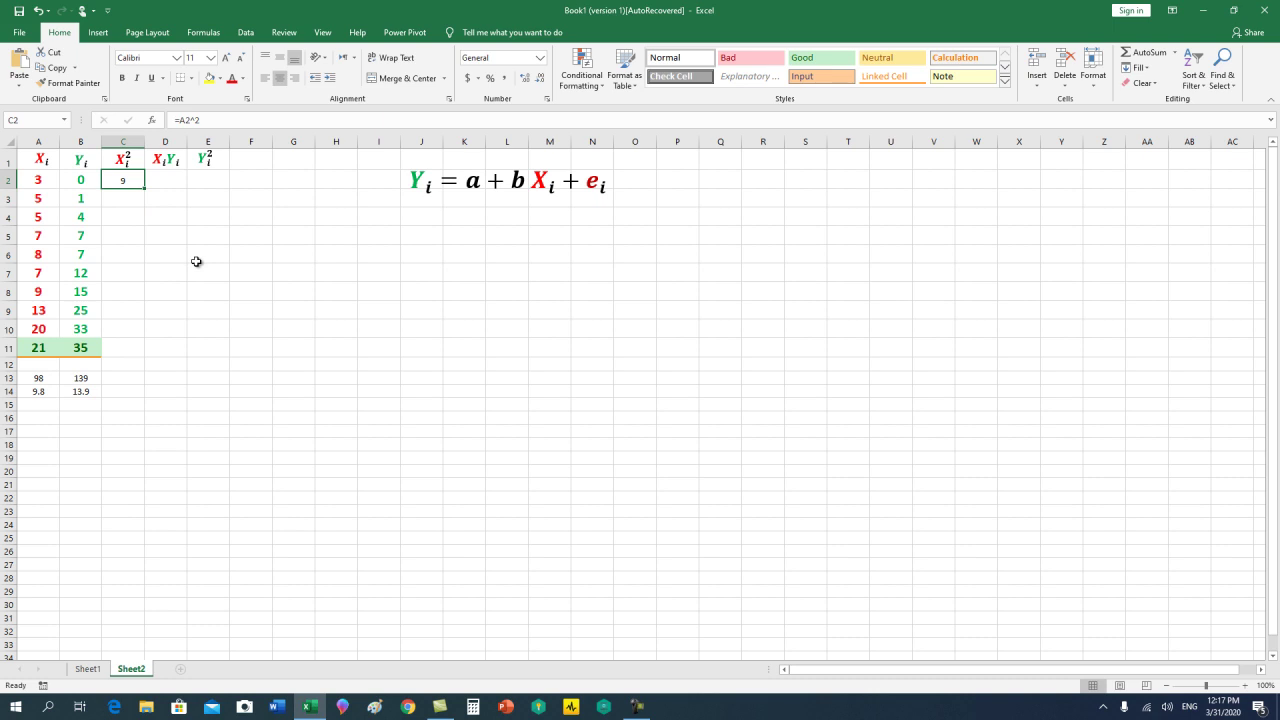
Copy C2's squaring formula into C3:C11 so every row shows its X², up to 441
key(ctrl+c)
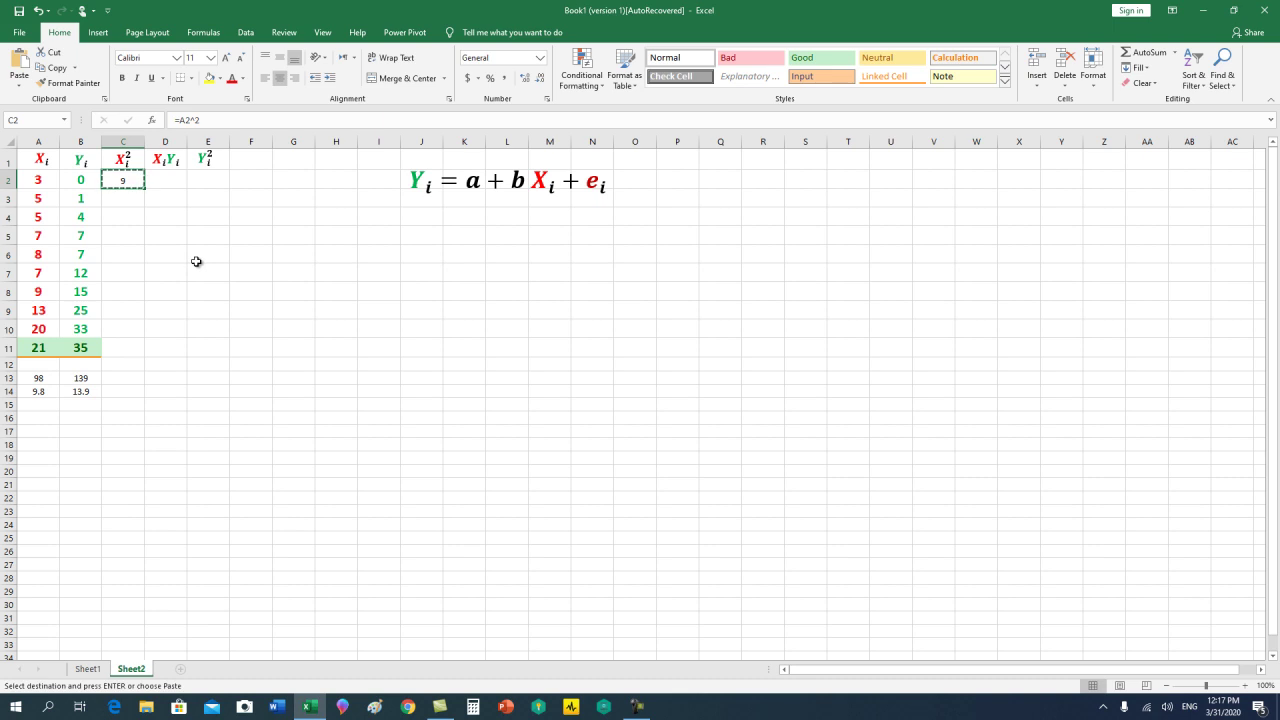
key(Down)
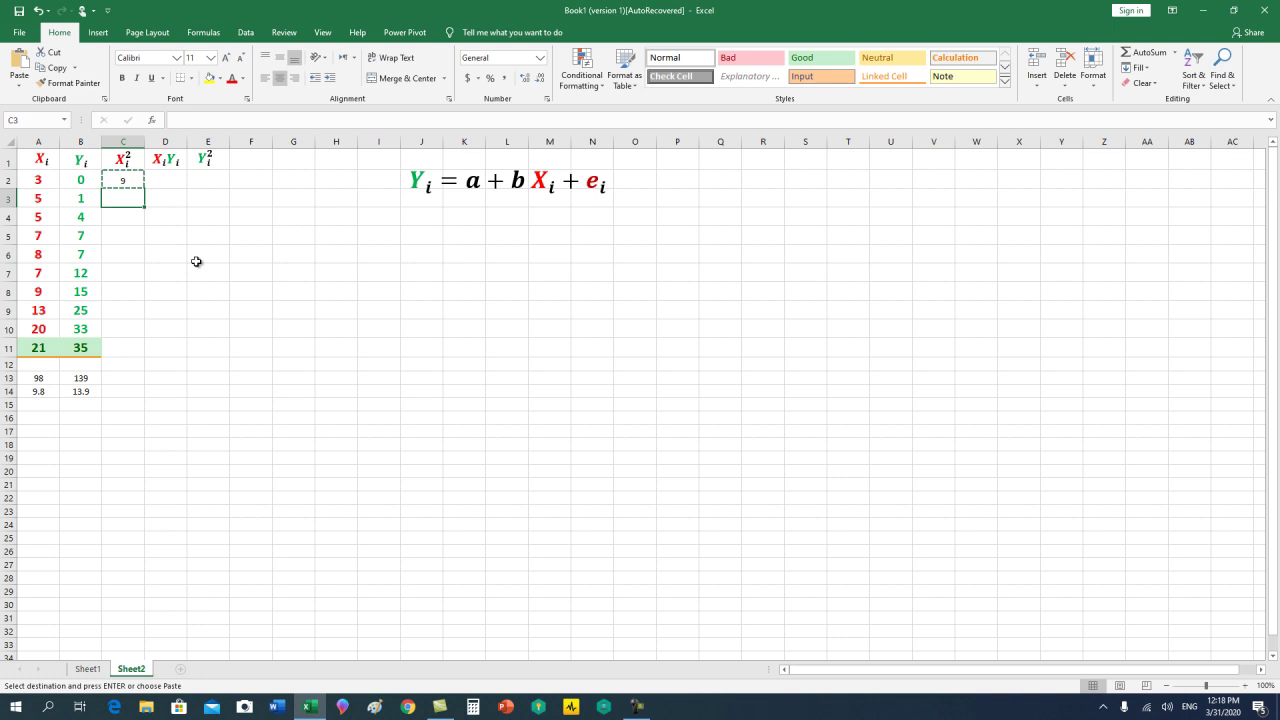
key(shift+Down)
key(shift+Down)
key(shift+Down)
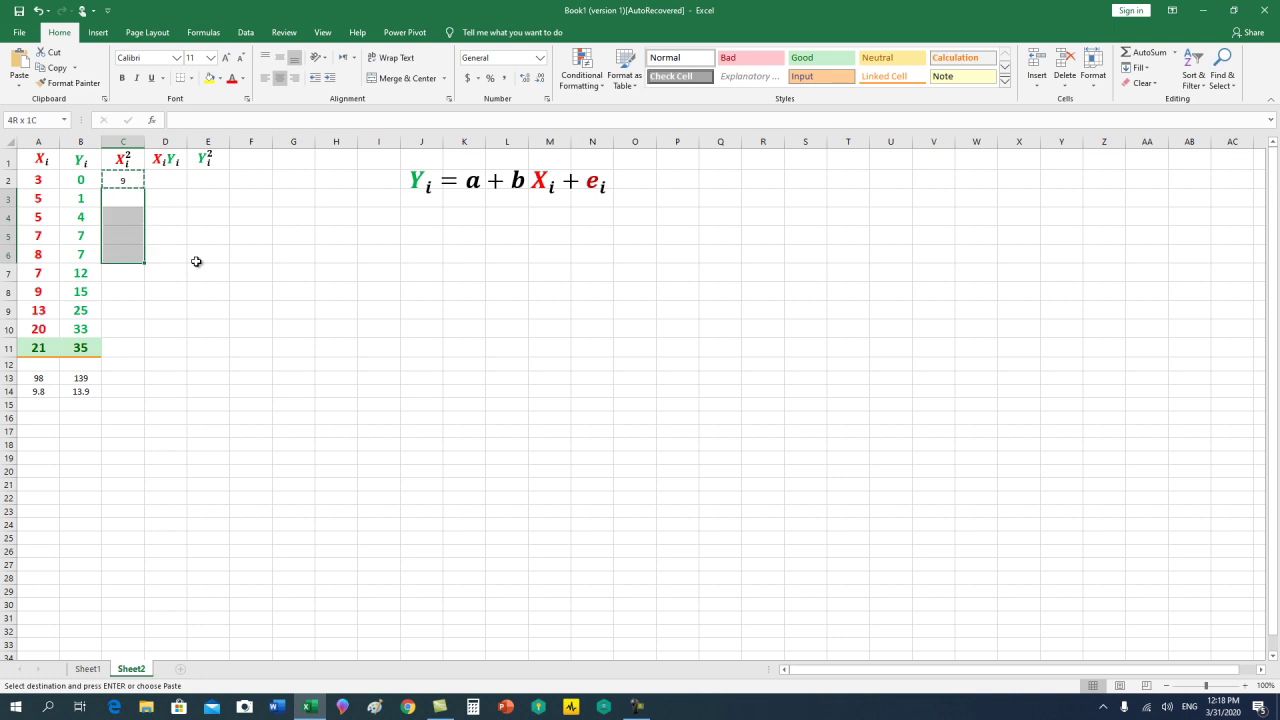
key(shift+Down)
key(shift+Down)
key(shift+Down)
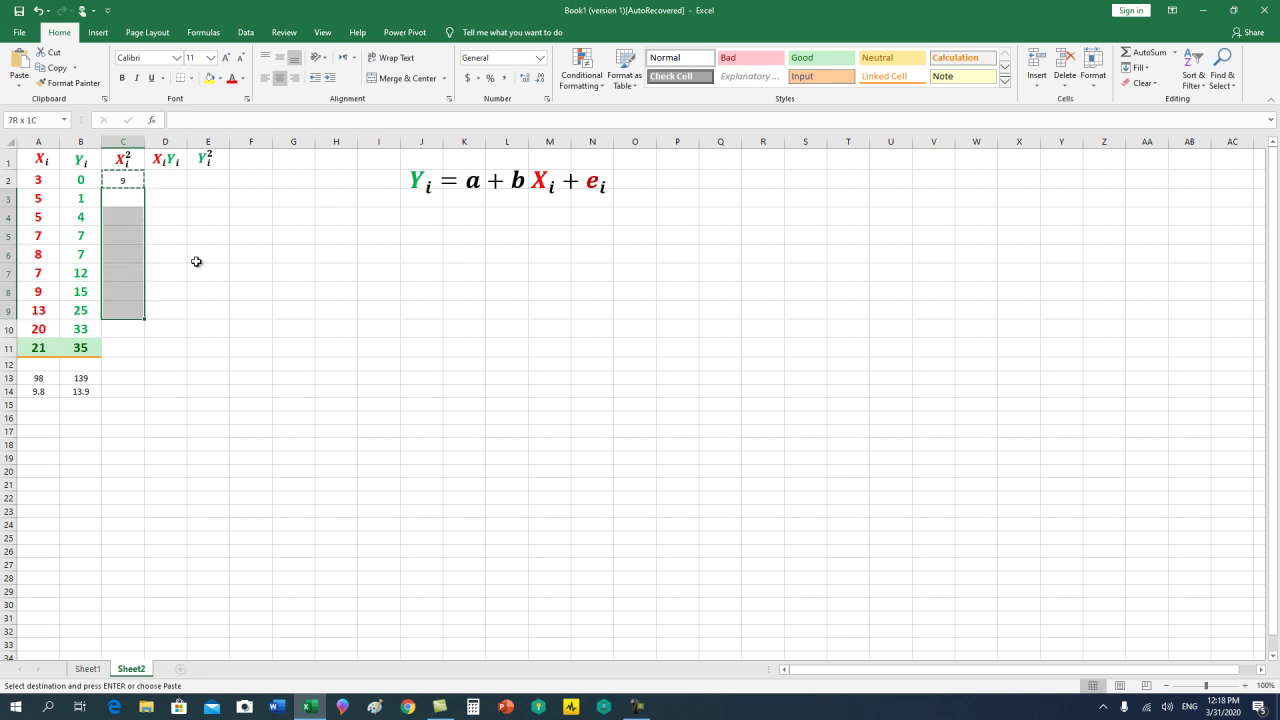
key(shift+Down)
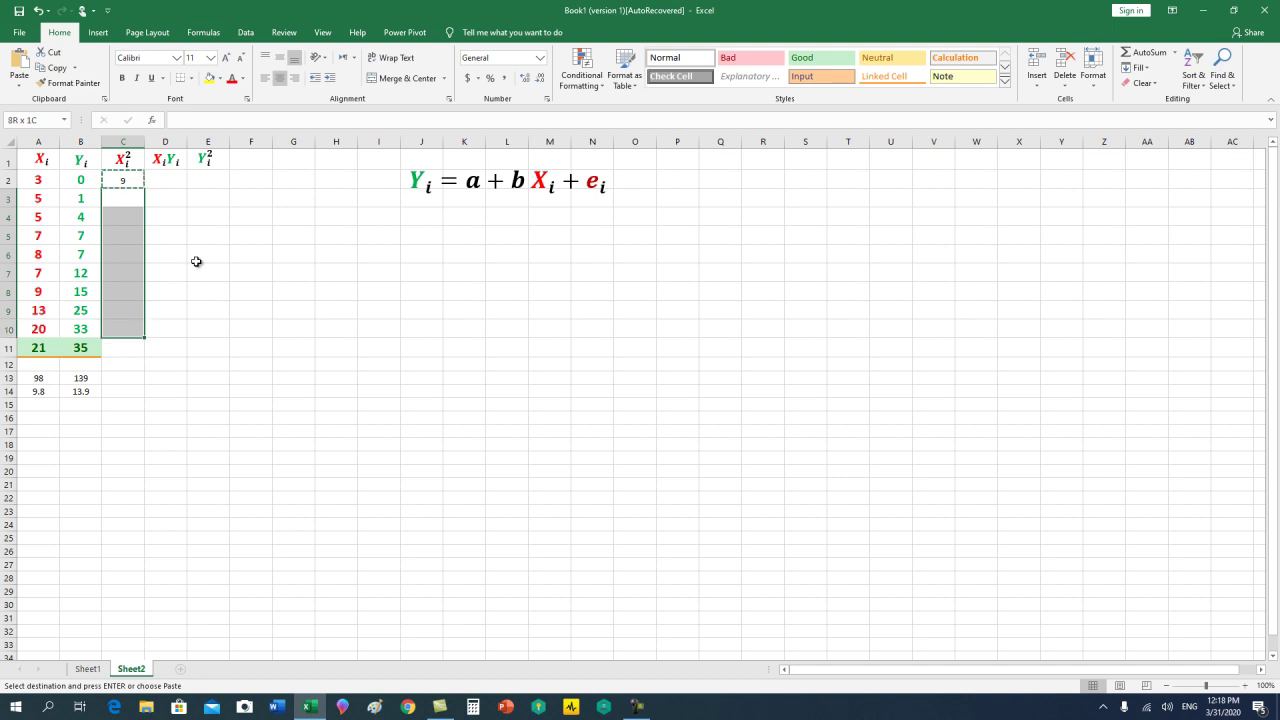
key(shift+Down)
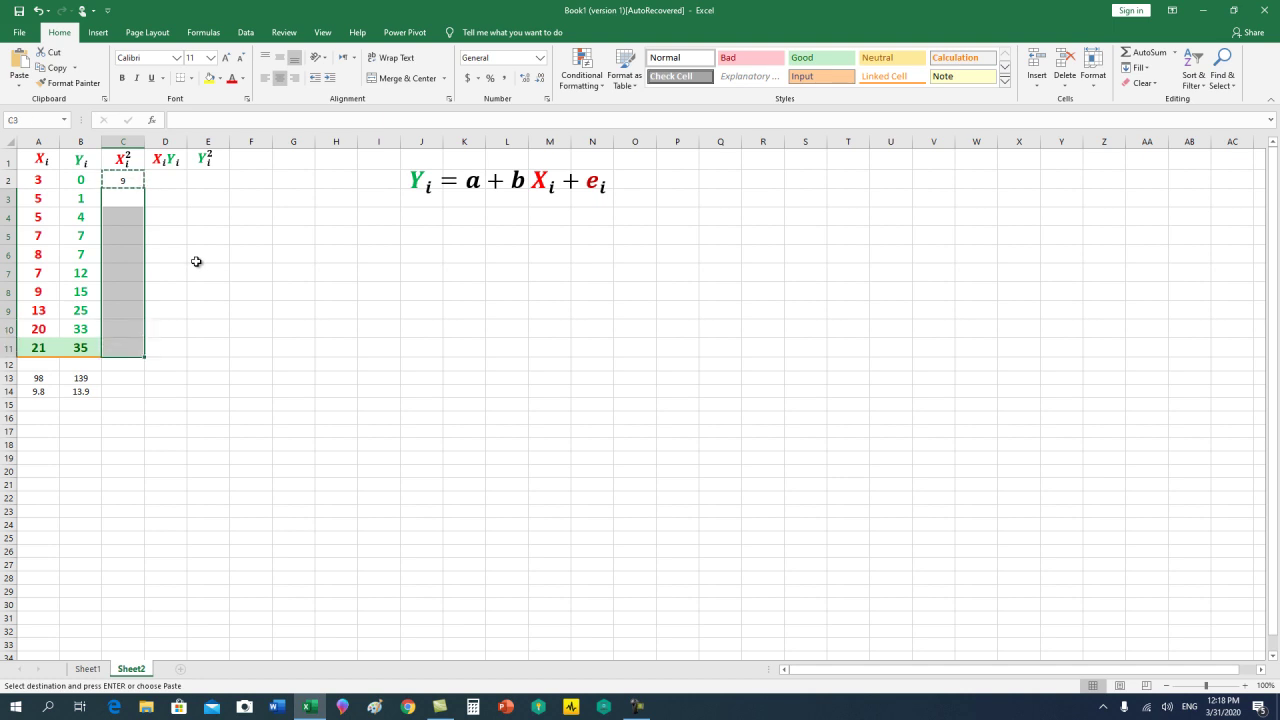
key(Return)
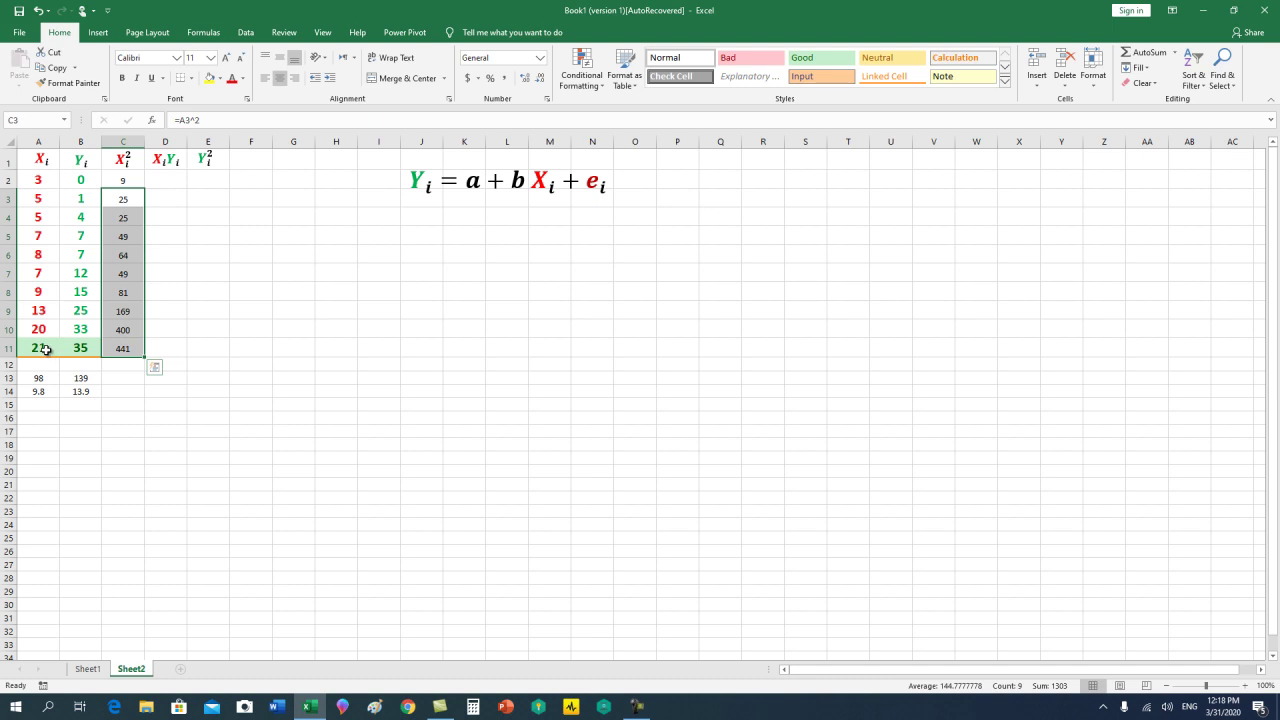
click(45, 349)
click(120, 348)
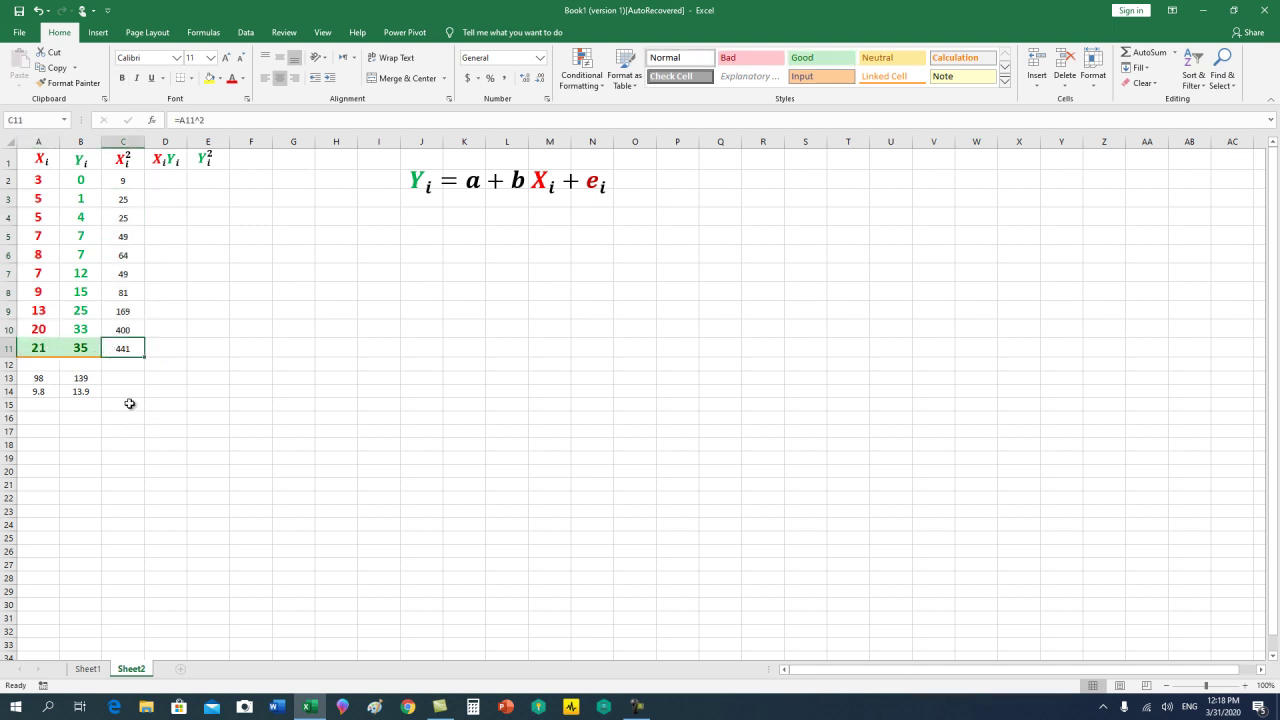
Enter =SUM(C2:C11) in C13 to total the X² column as 1312
click(125, 377)
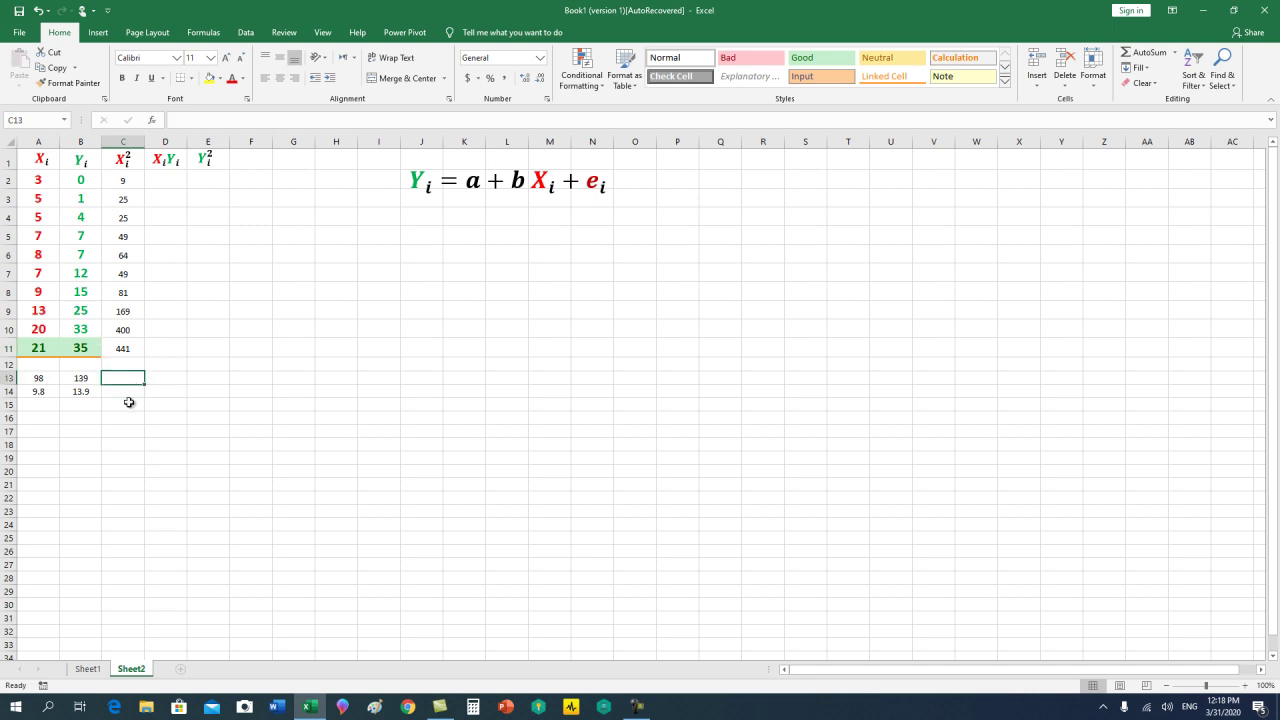
text(=sum)
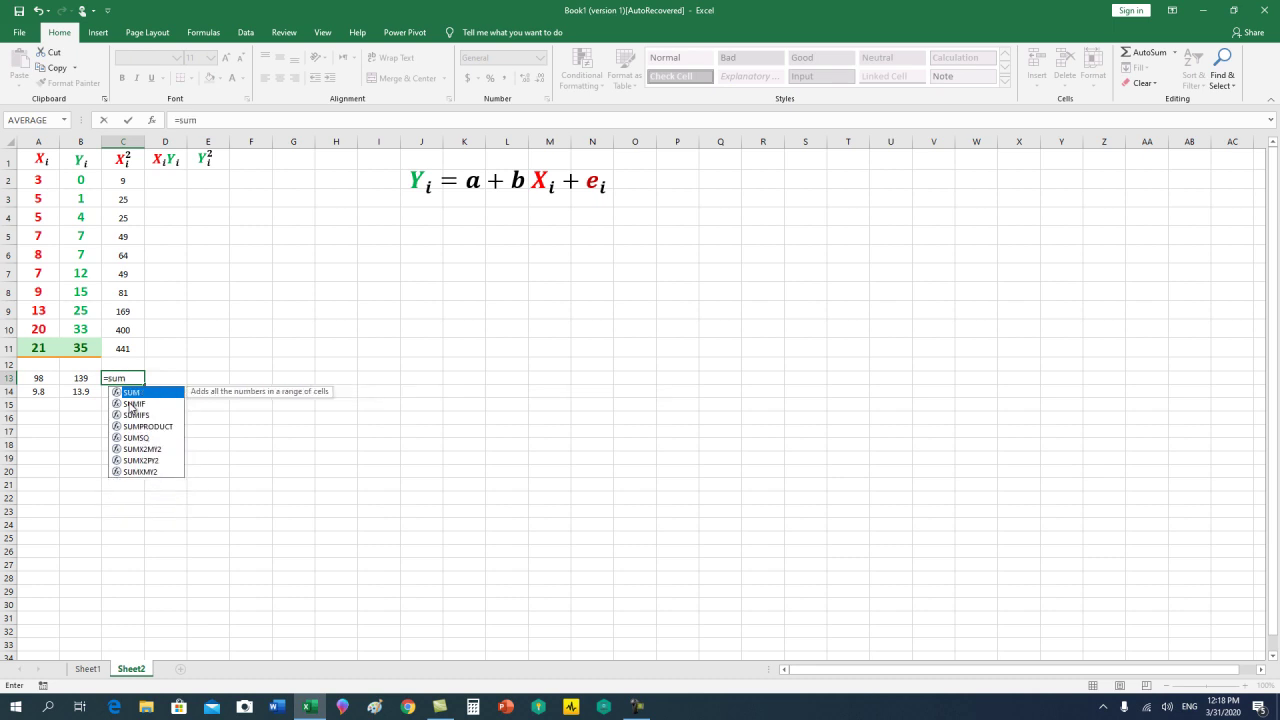
text(()
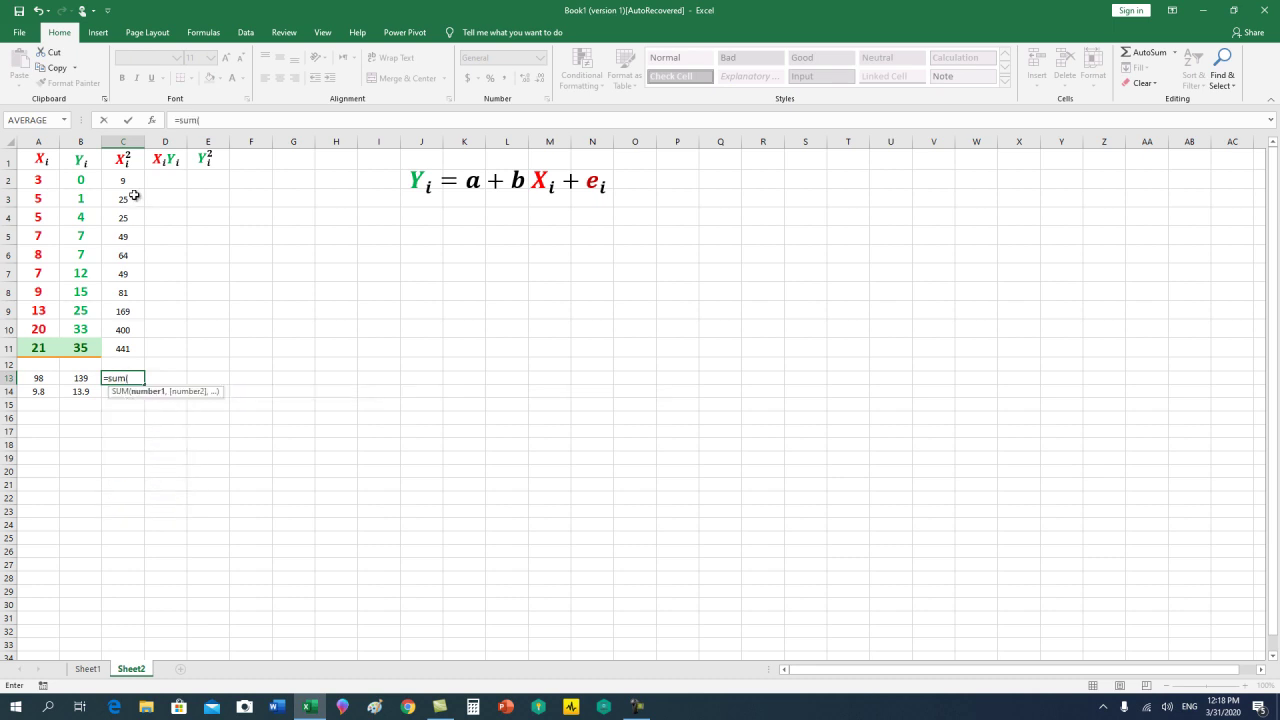
drag(134, 180, 125, 340)
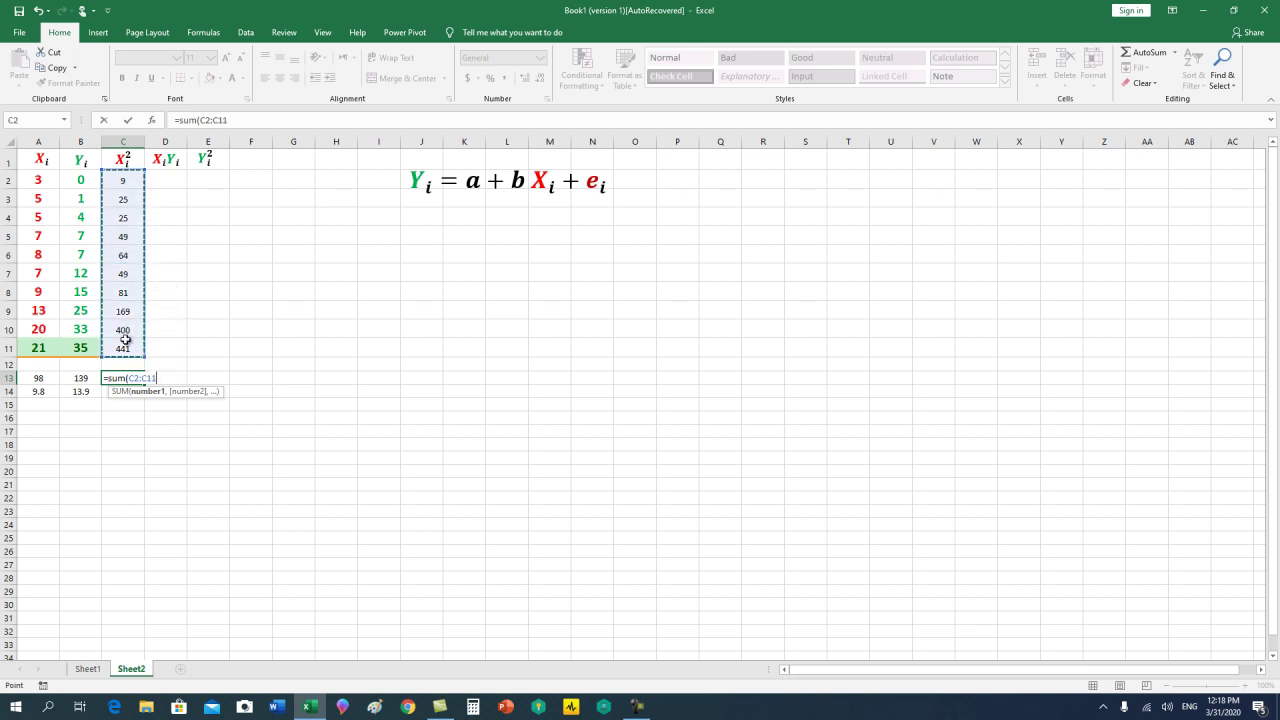
text())
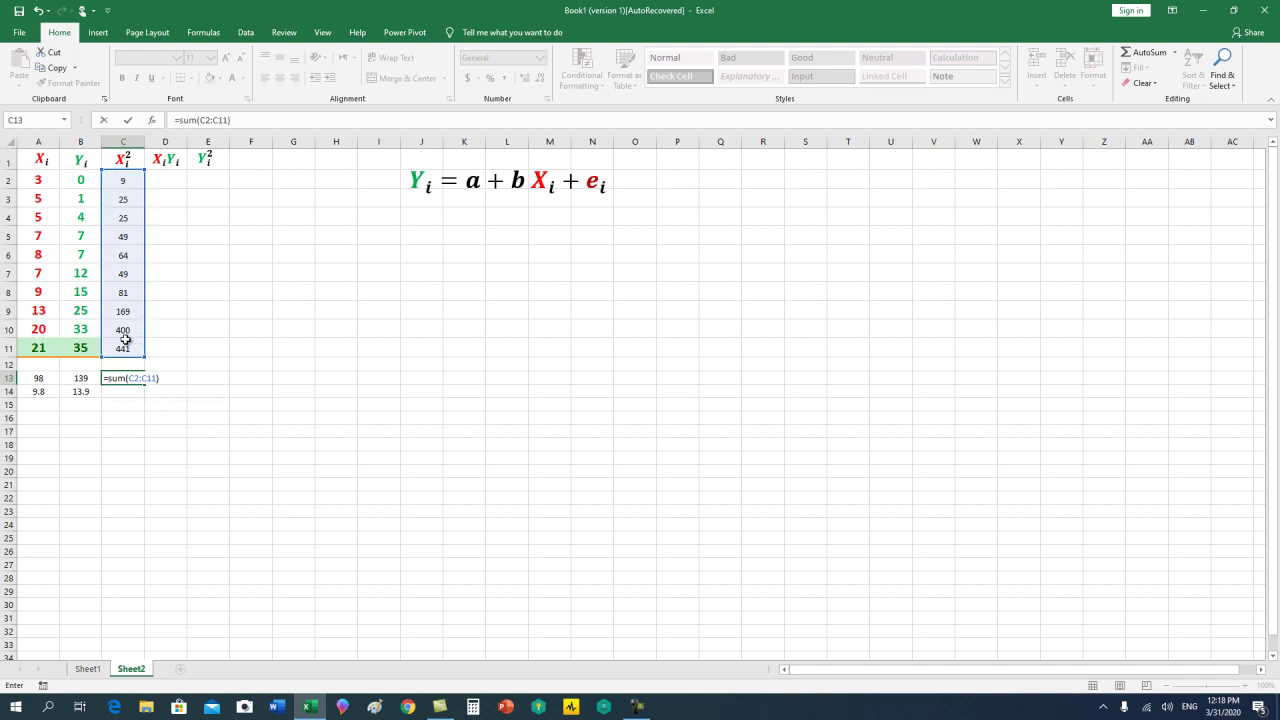
key(Return)
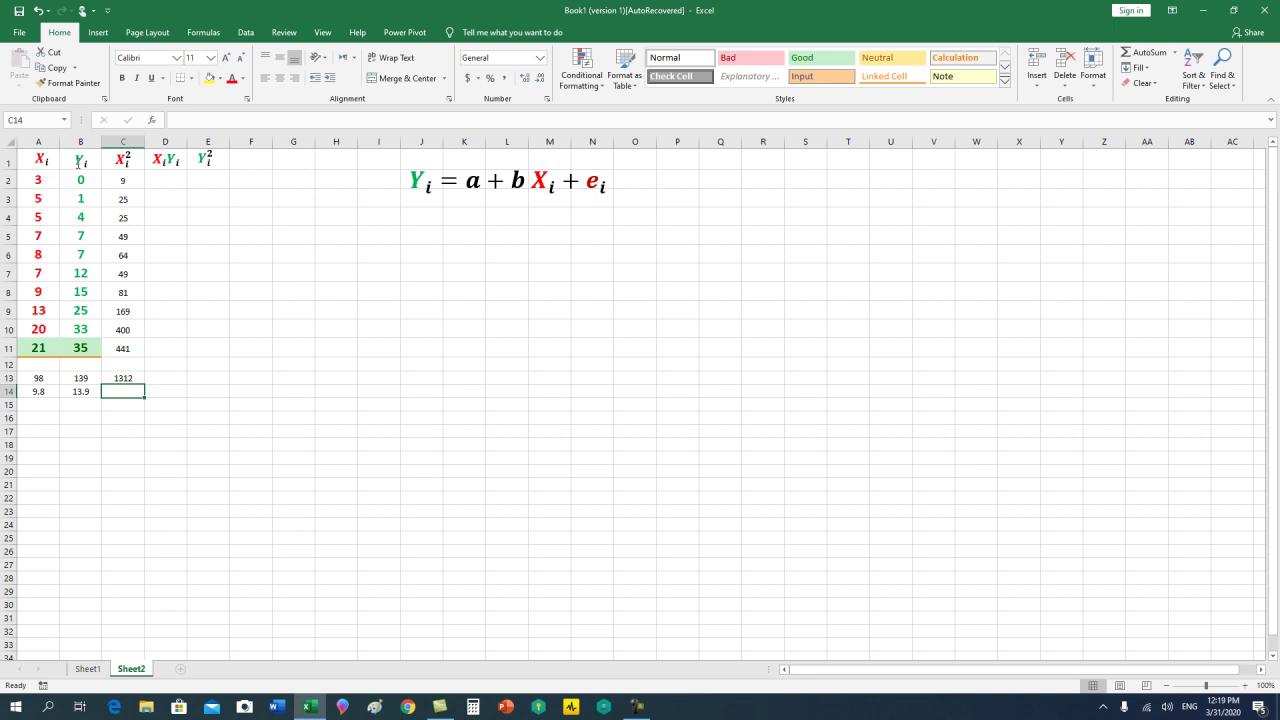
click(158, 182)
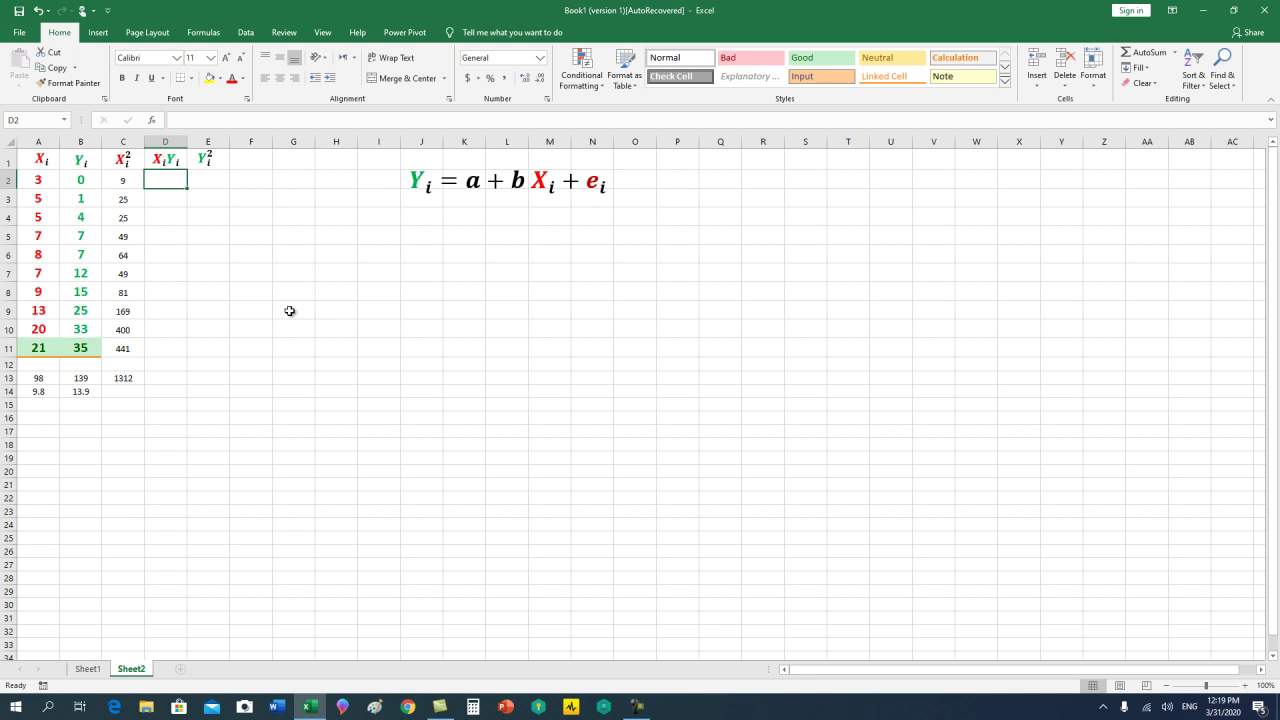
Enter =A2*B2 in D2 and centre-align the XY cells D2:D11
text(=)
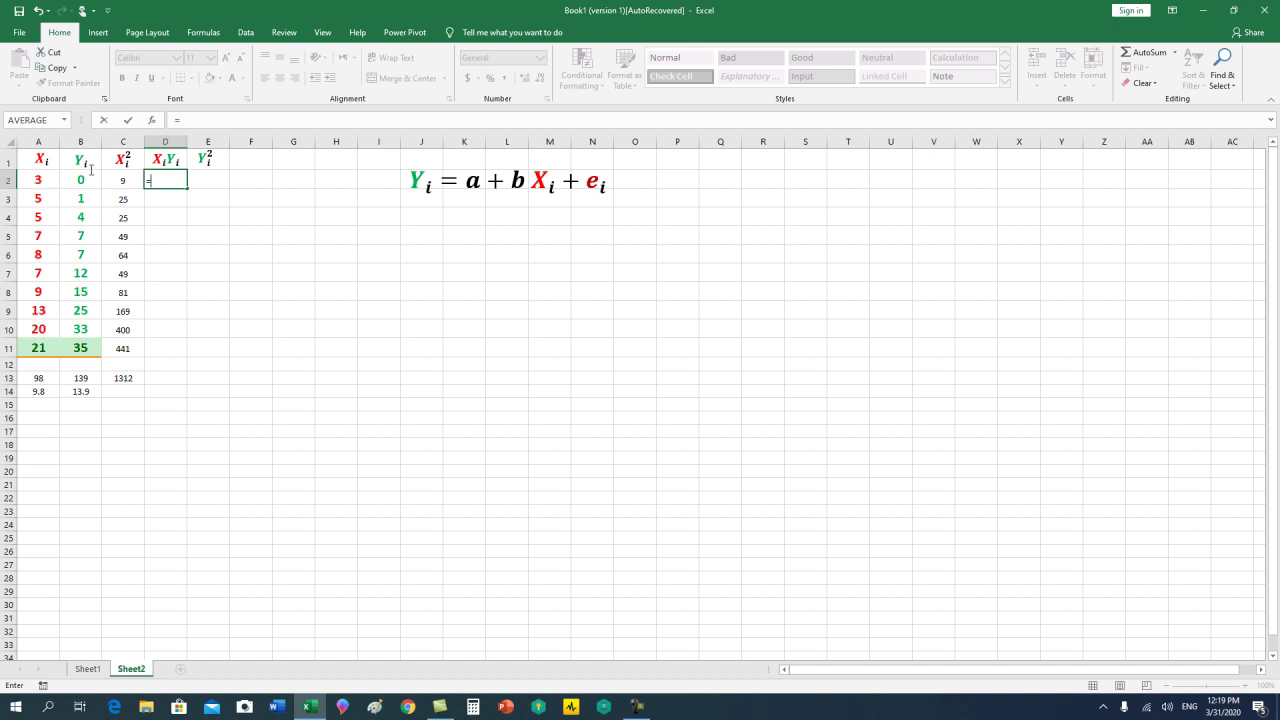
text(a2)
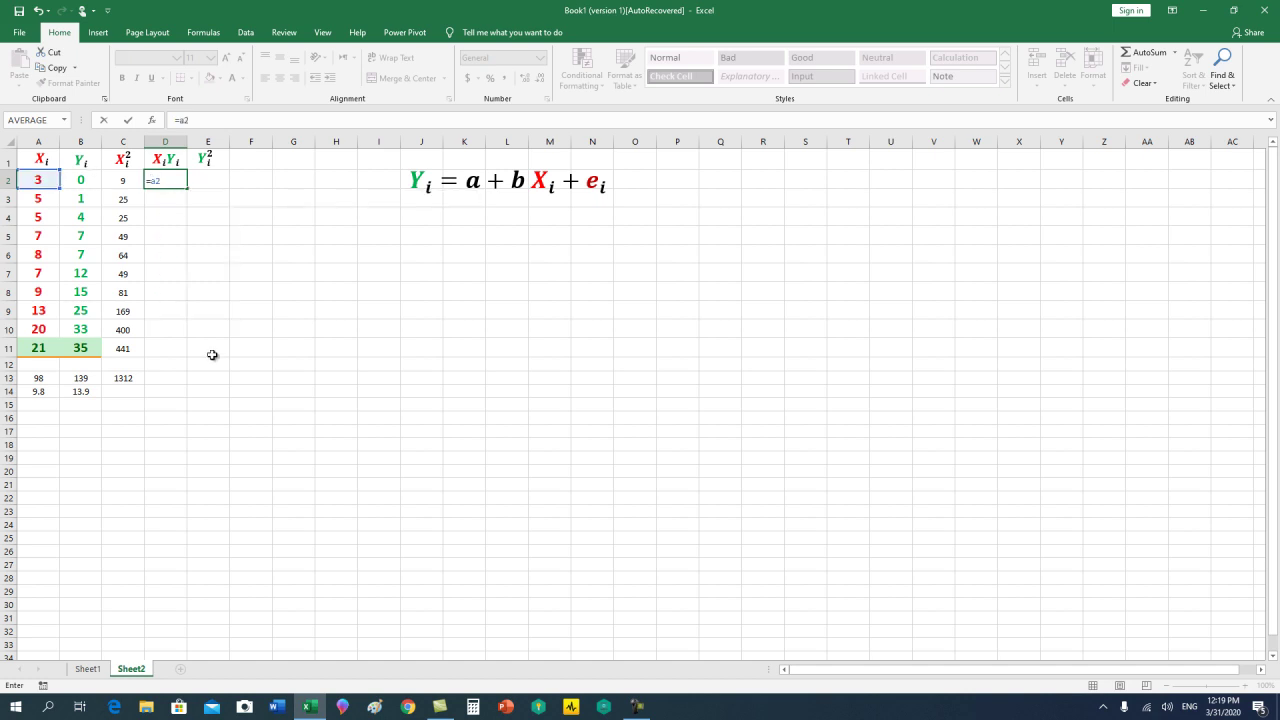
text(*b)
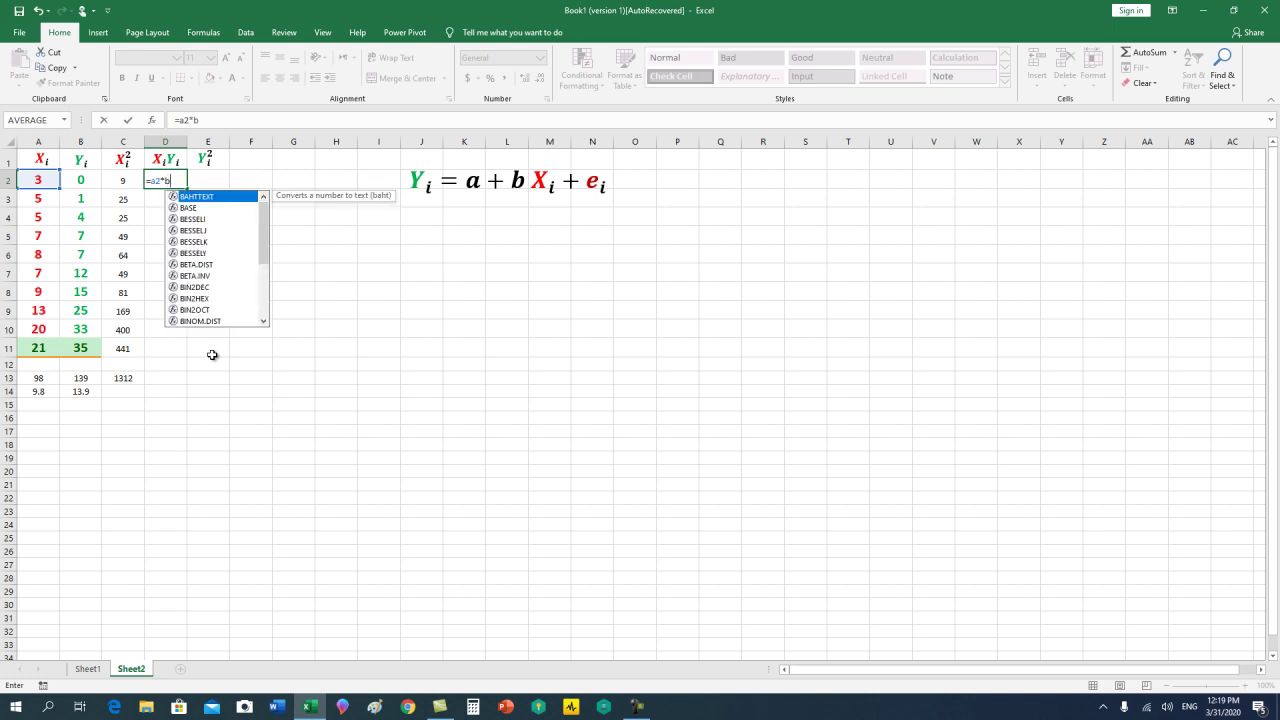
text(2)
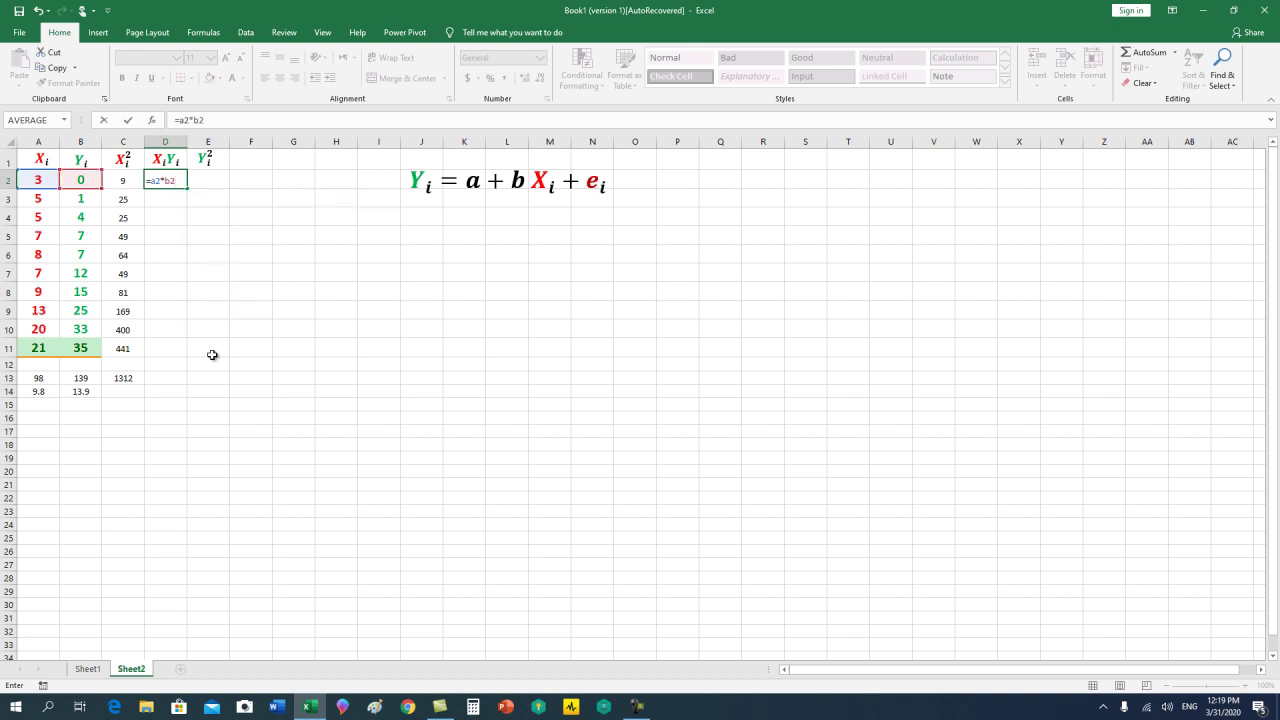
key(Return)
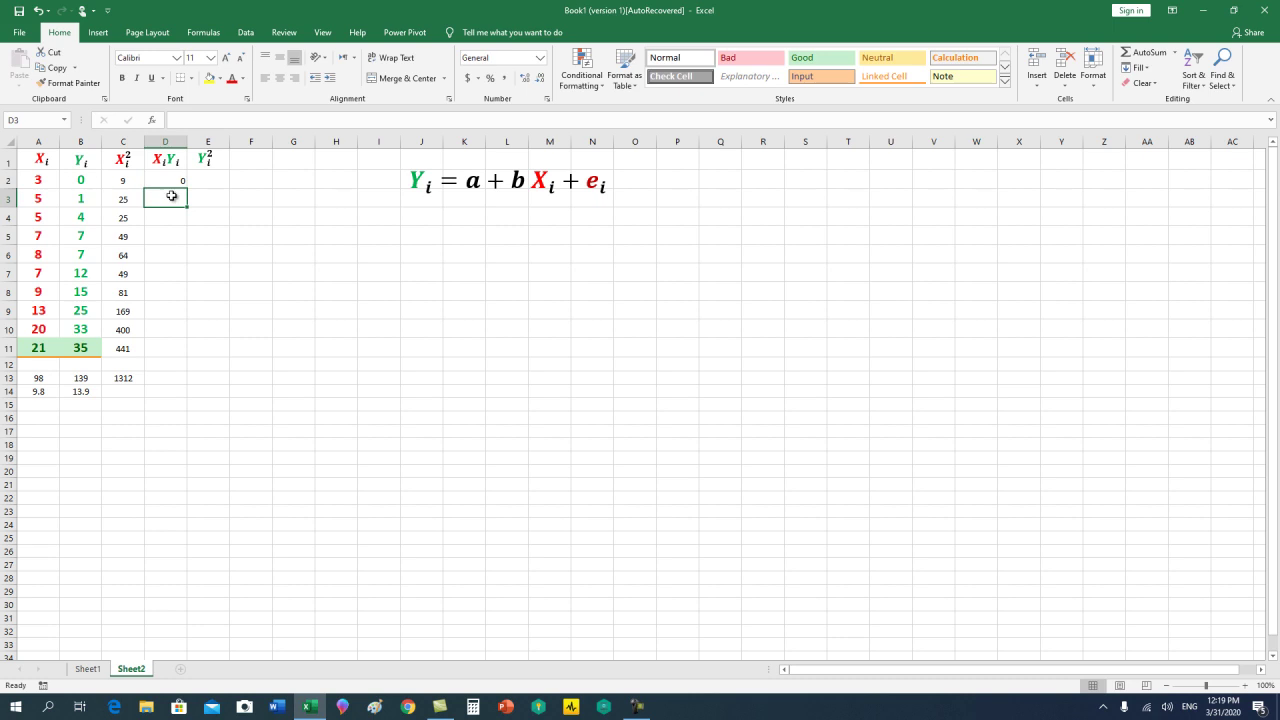
click(171, 184)
click(280, 78)
drag(171, 196, 158, 346)
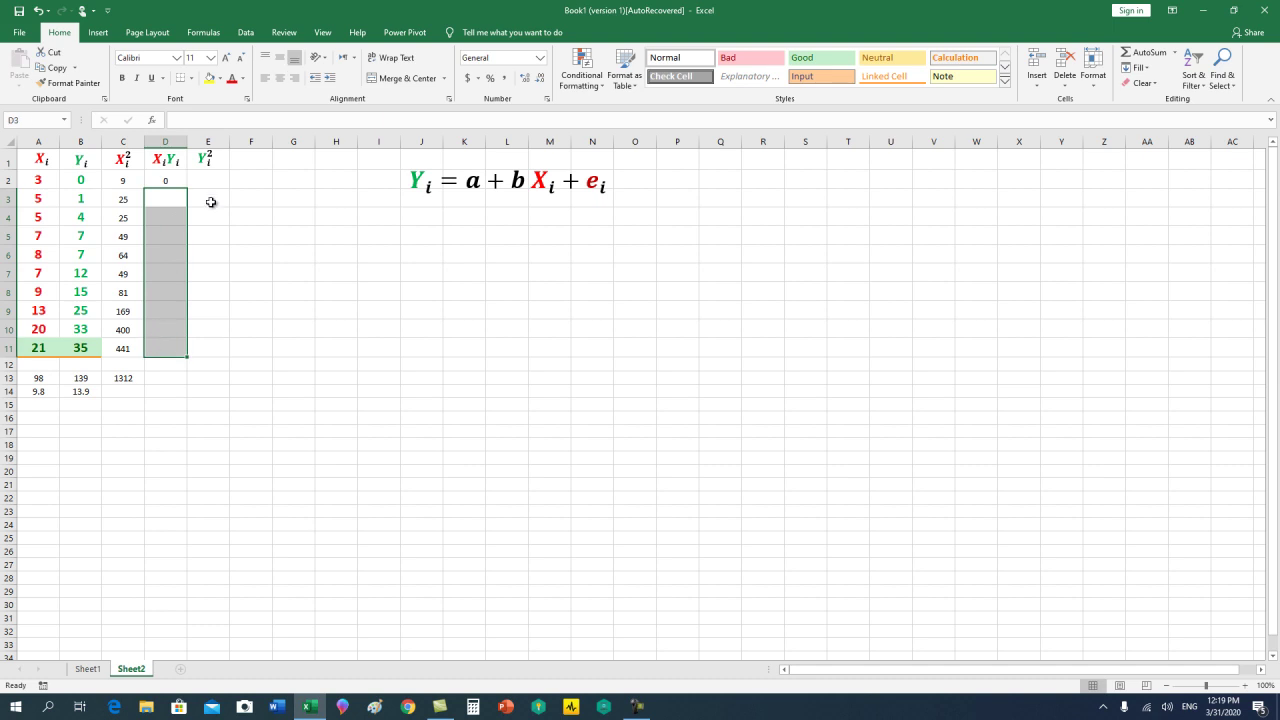
click(281, 79)
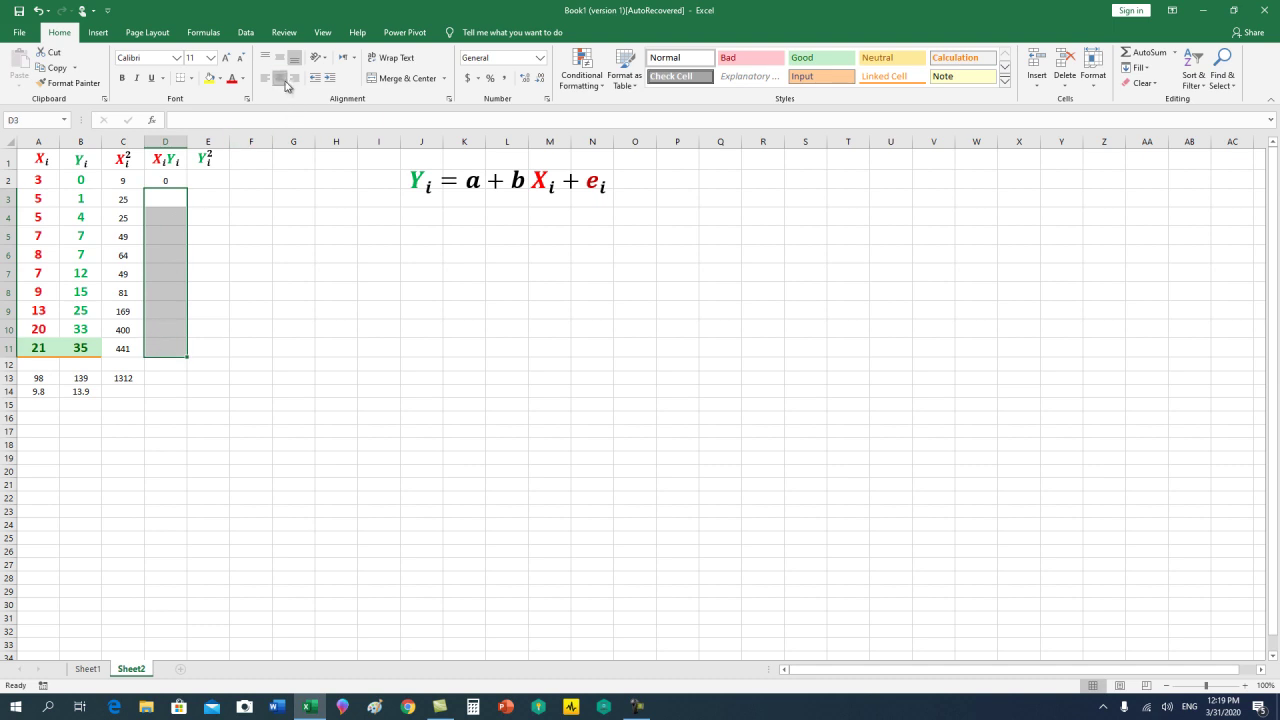
Copy D2's product formula into D3:D11, giving XY values from 0 through 735
click(176, 198)
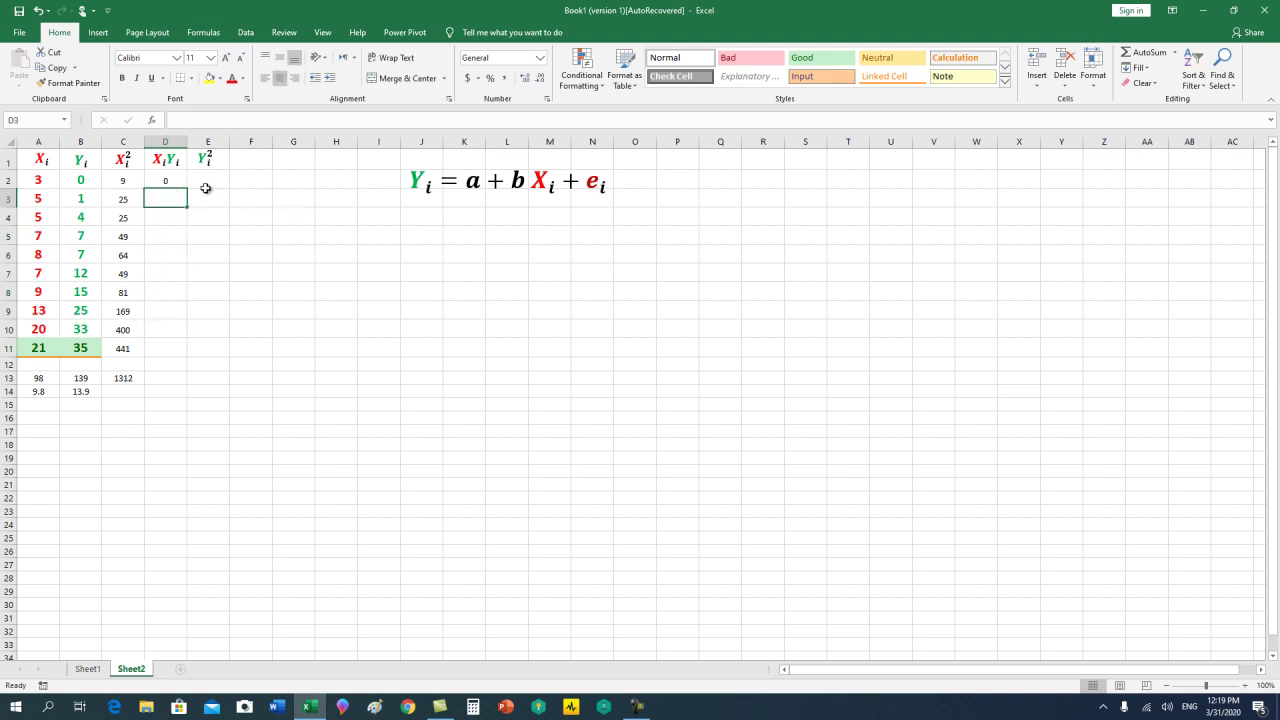
click(172, 179)
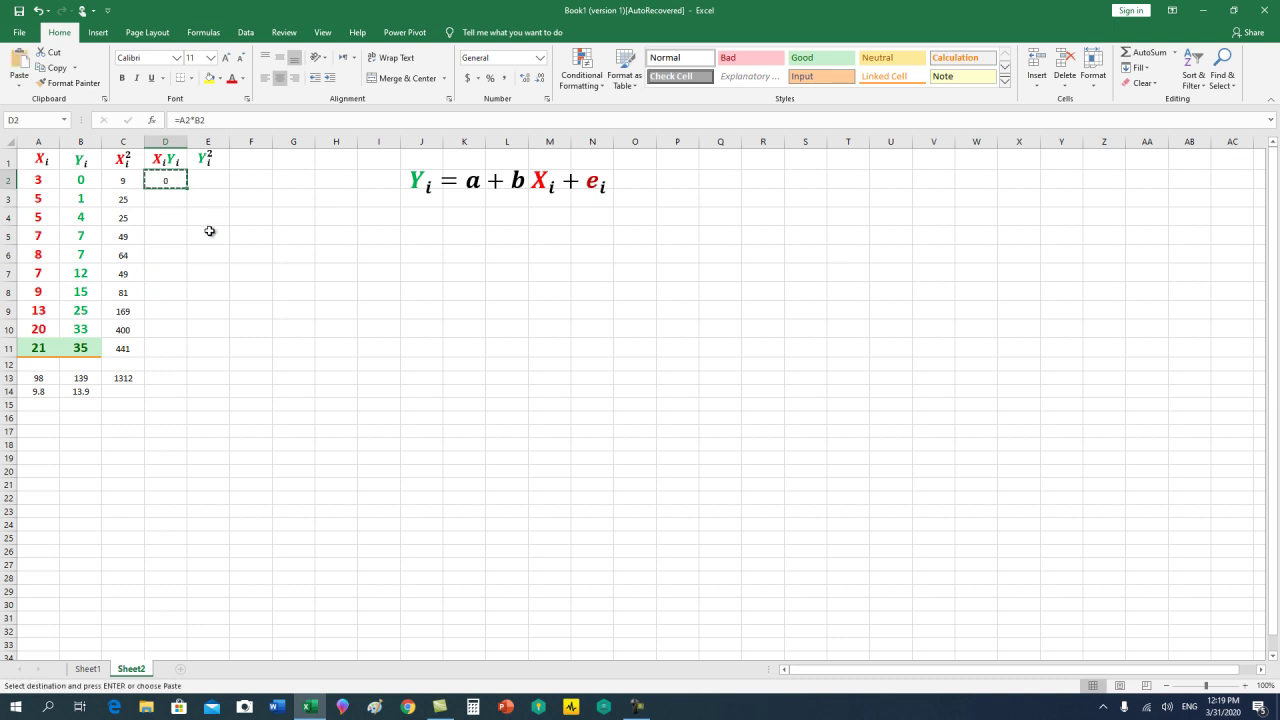
key(Down)
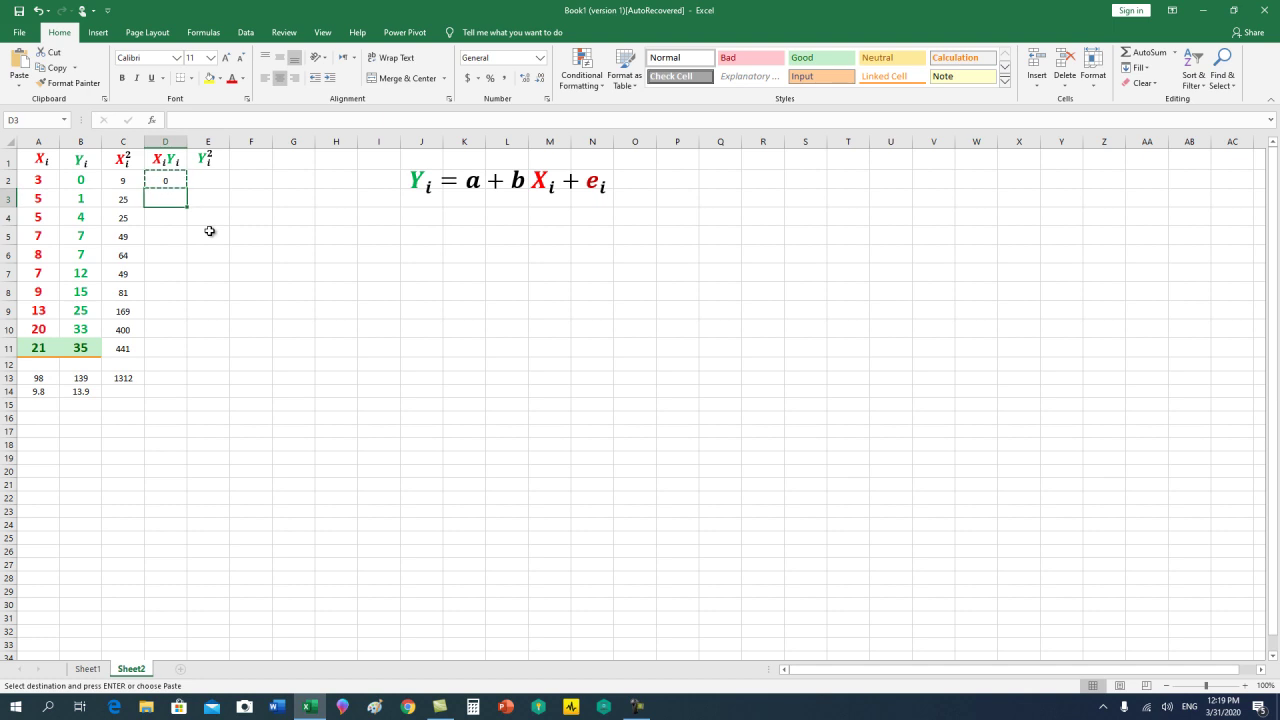
key(shift+Down)
key(shift+Down)
key(shift+Down)
key(shift+Down)
key(shift+Down)
key(shift+Down)
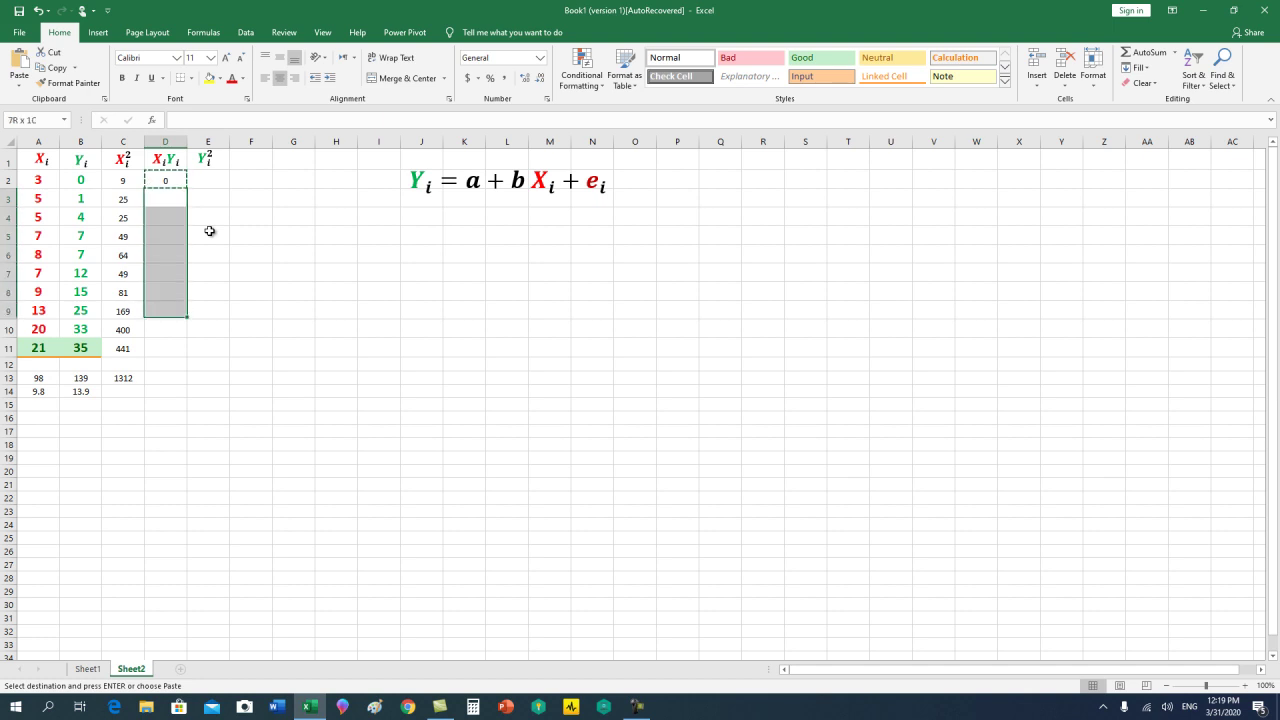
key(shift+Down)
key(shift+Down)
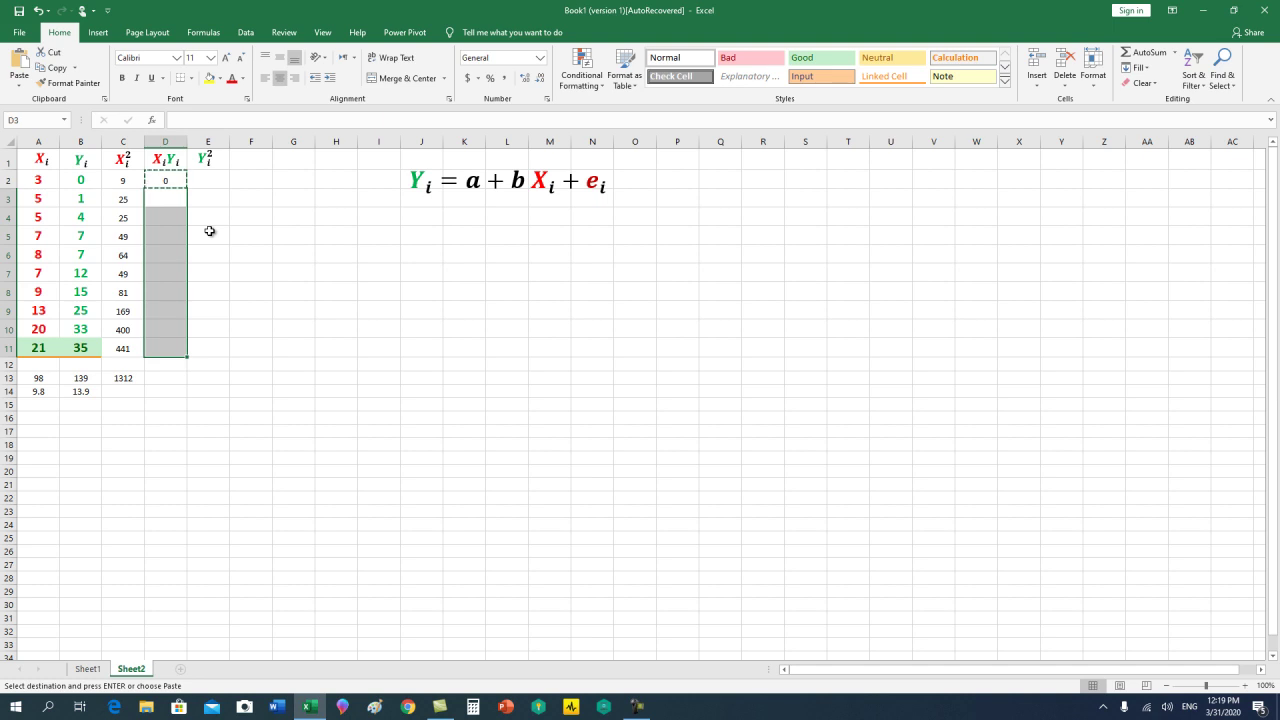
key(Return)
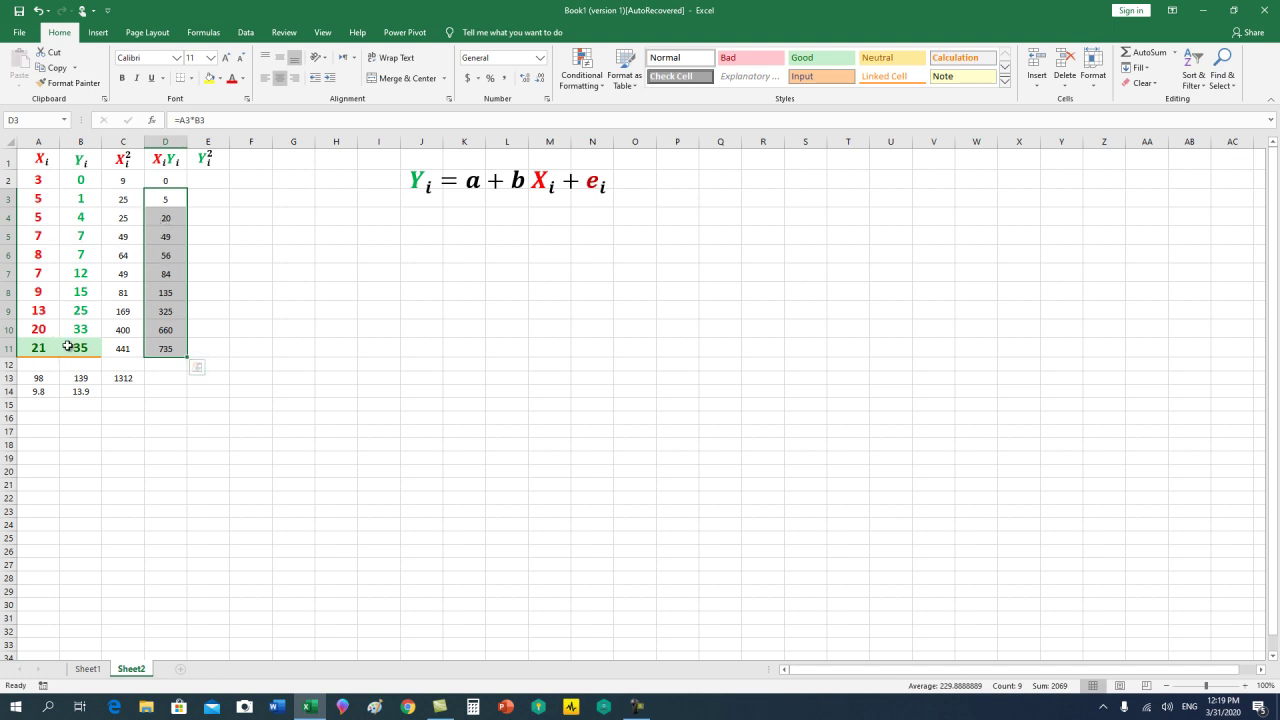
click(160, 403)
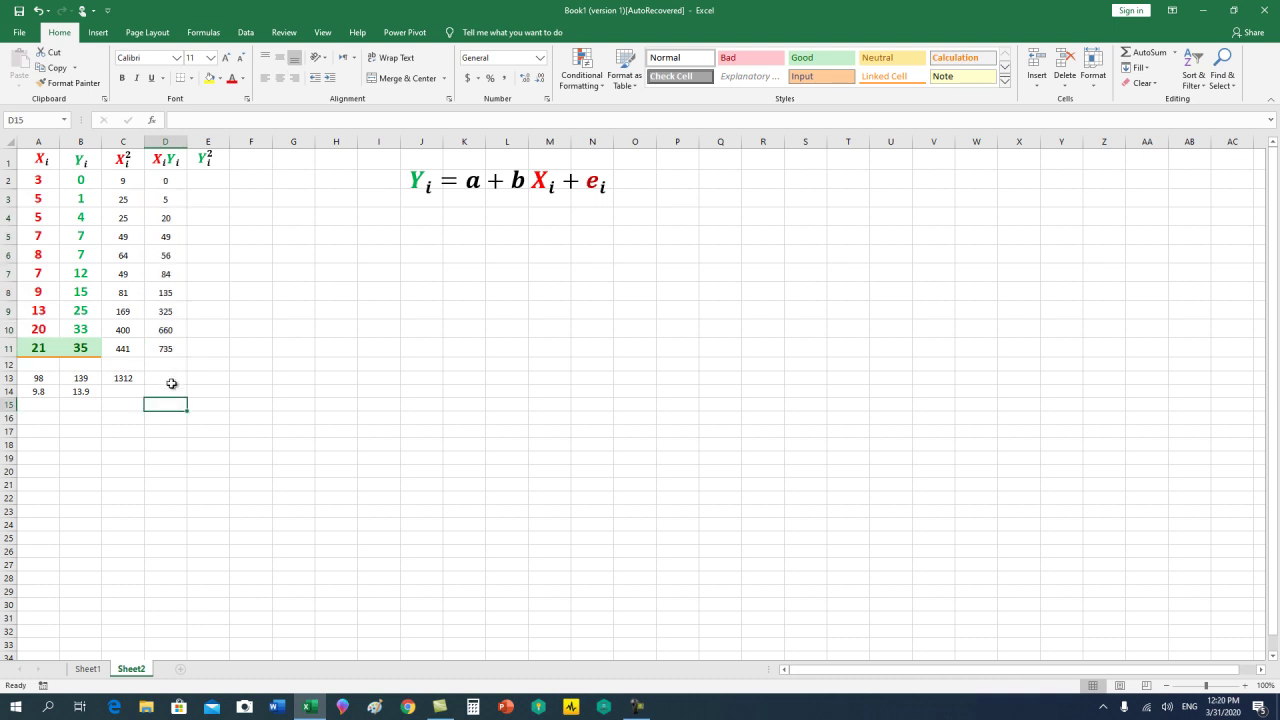
Enter =SUM(D2:D11) in D13 so the XY column totals 2069
click(170, 379)
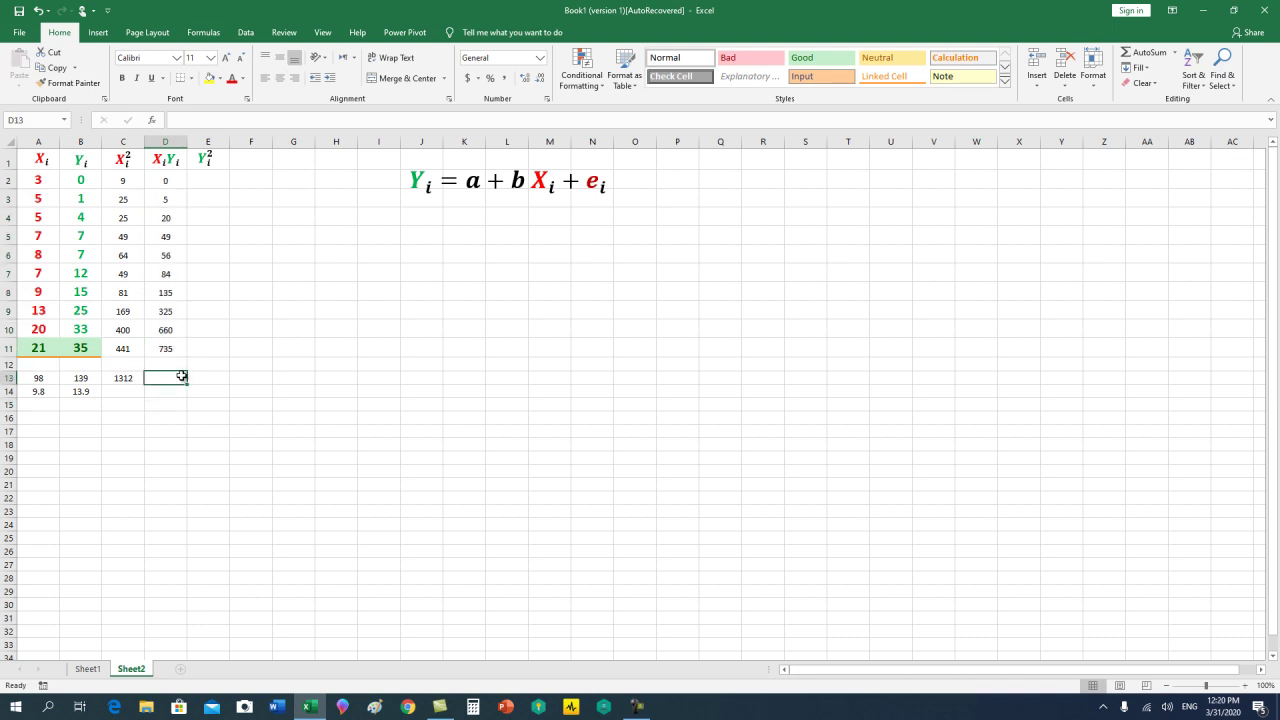
text(=)
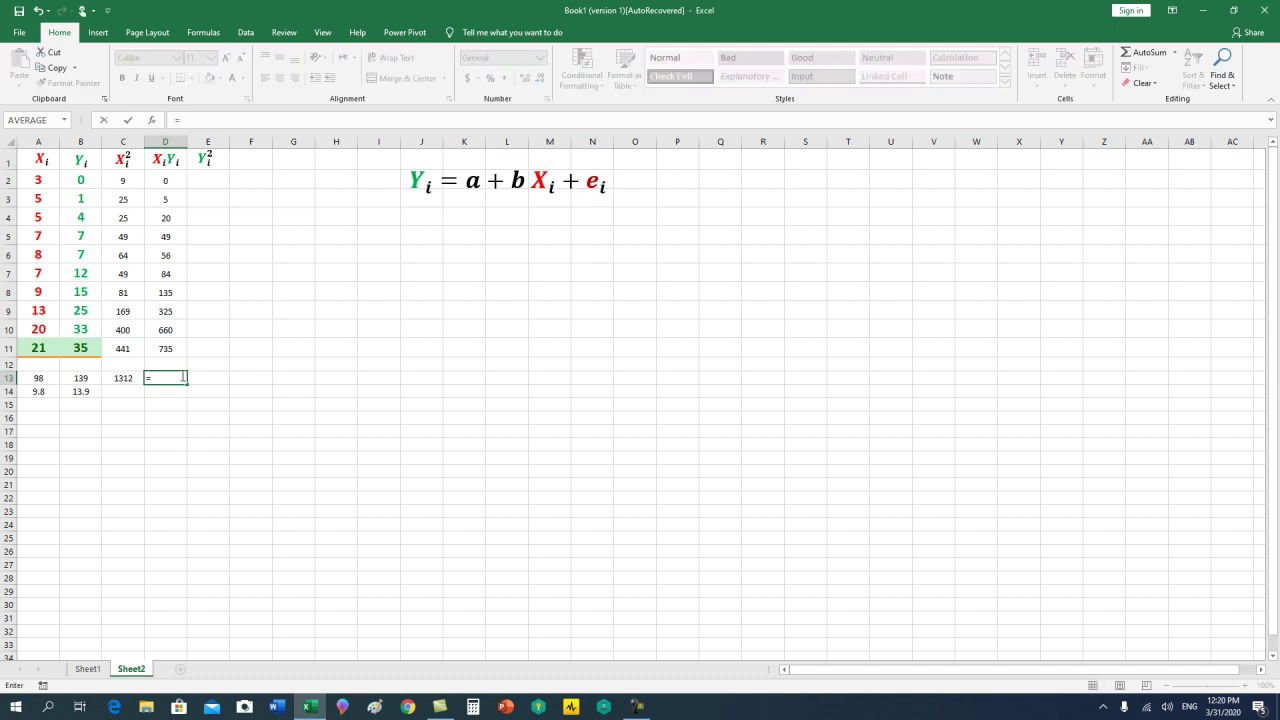
text(sum)
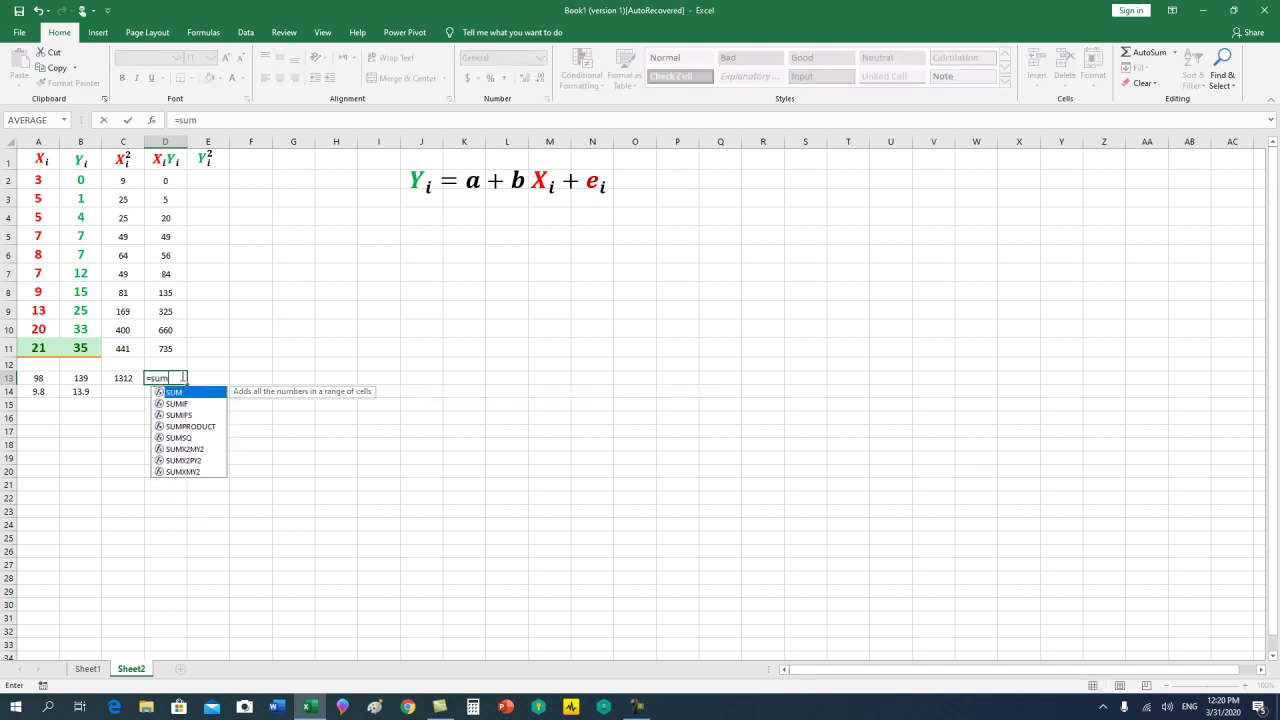
text(()
drag(166, 180, 170, 347)
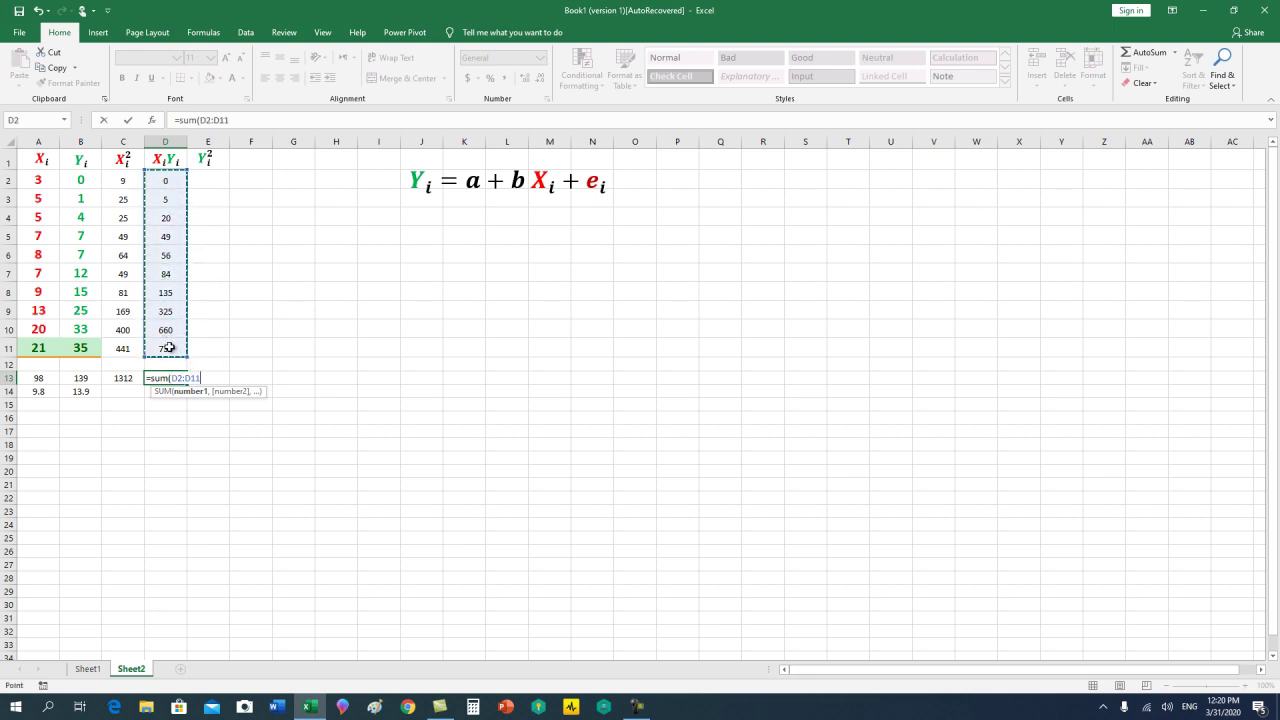
text())
key(Return)
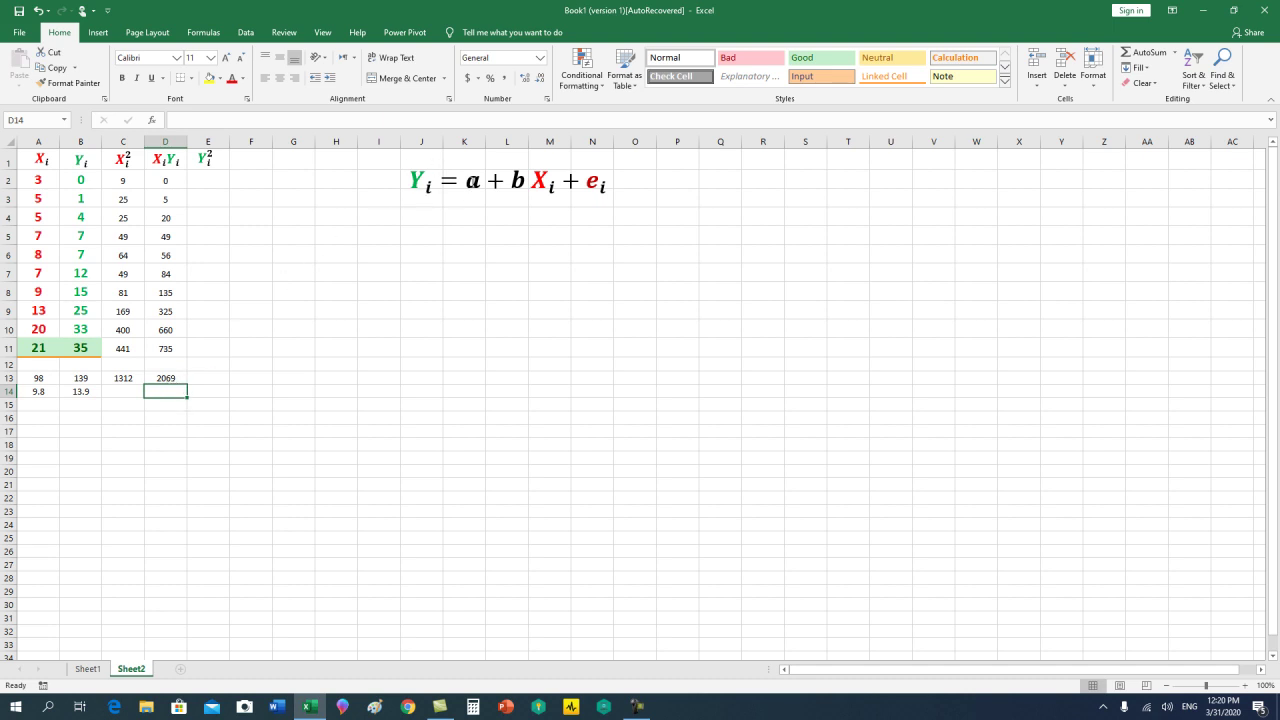
click(213, 177)
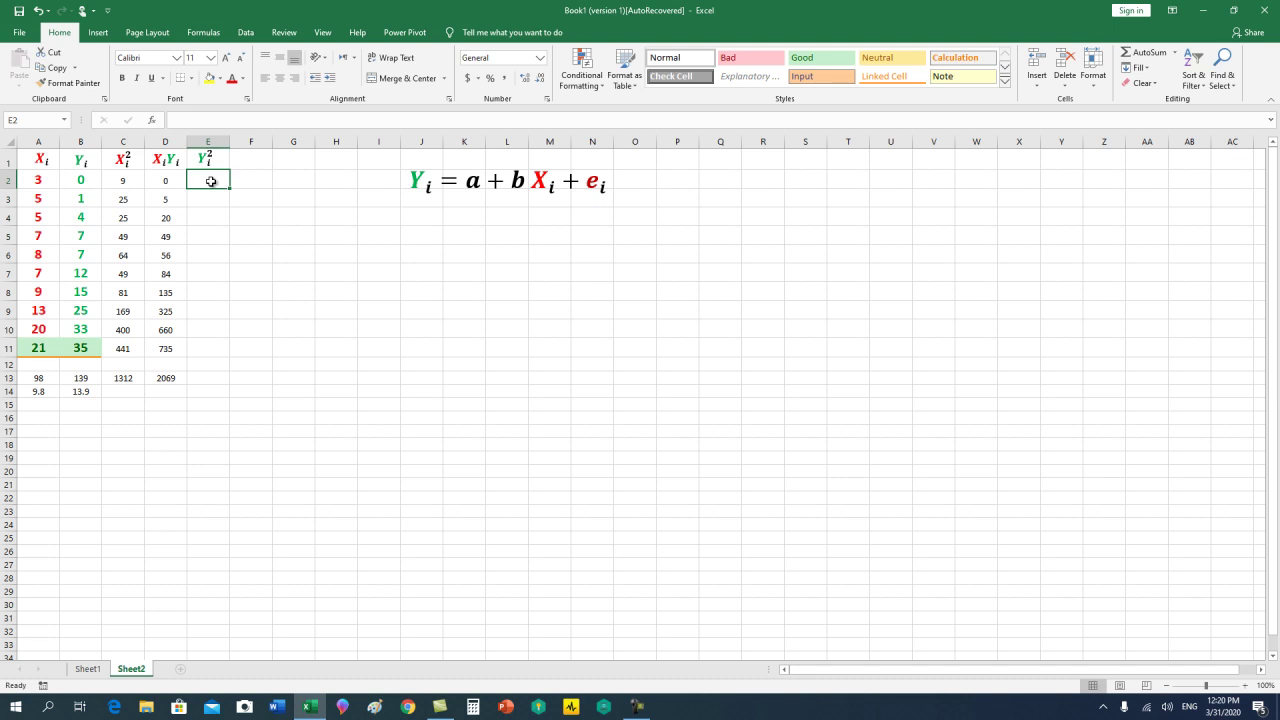
Enter =B2^2 in E2 to square the first Y value, showing 0
text(=)
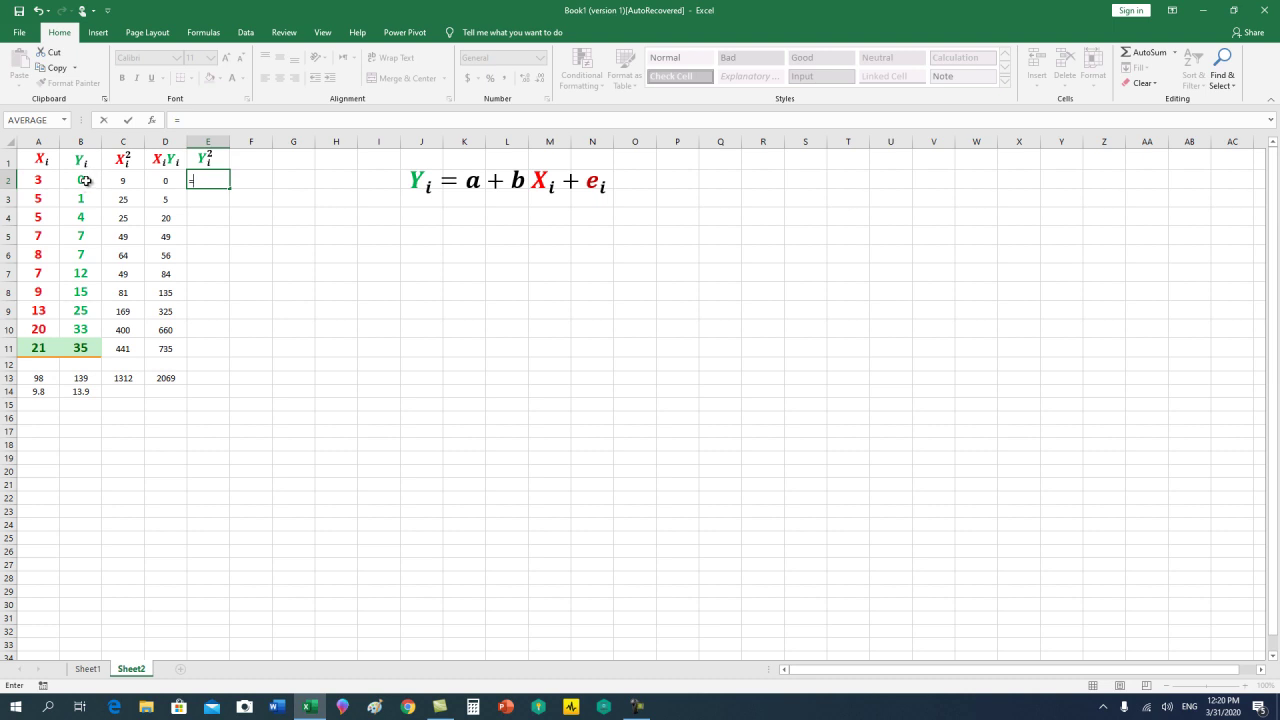
text(b2^2)
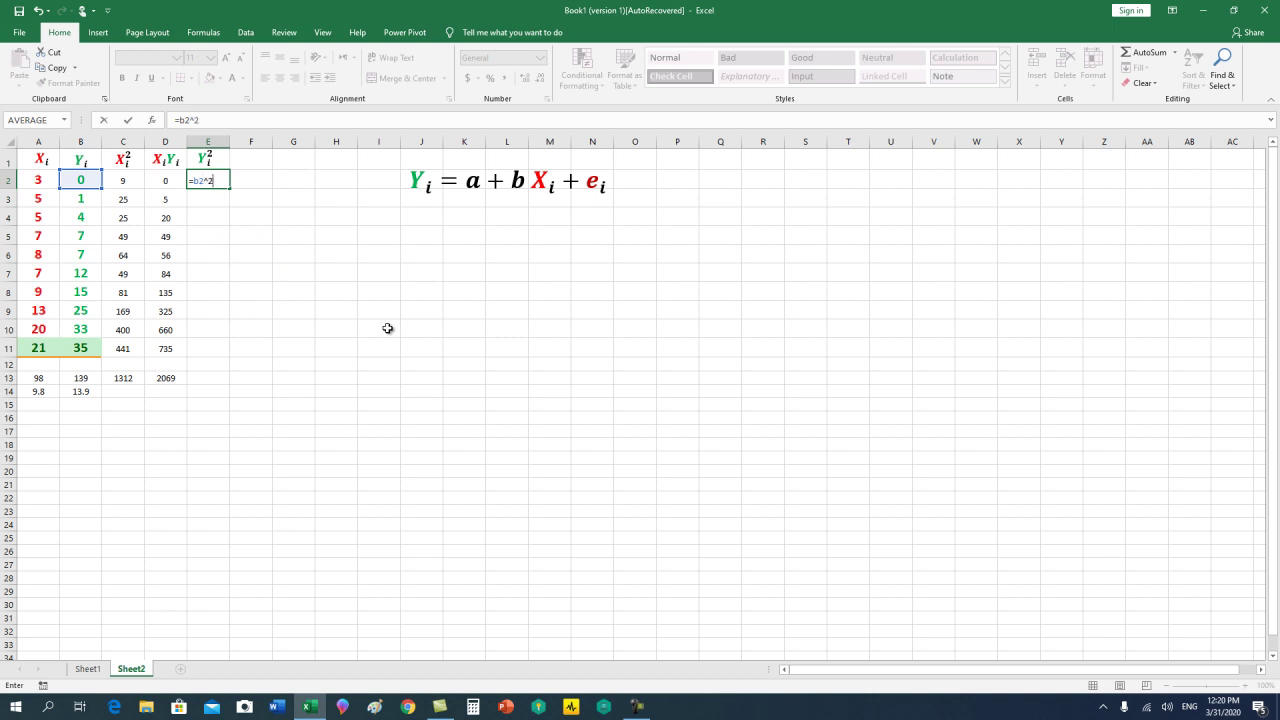
key(Return)
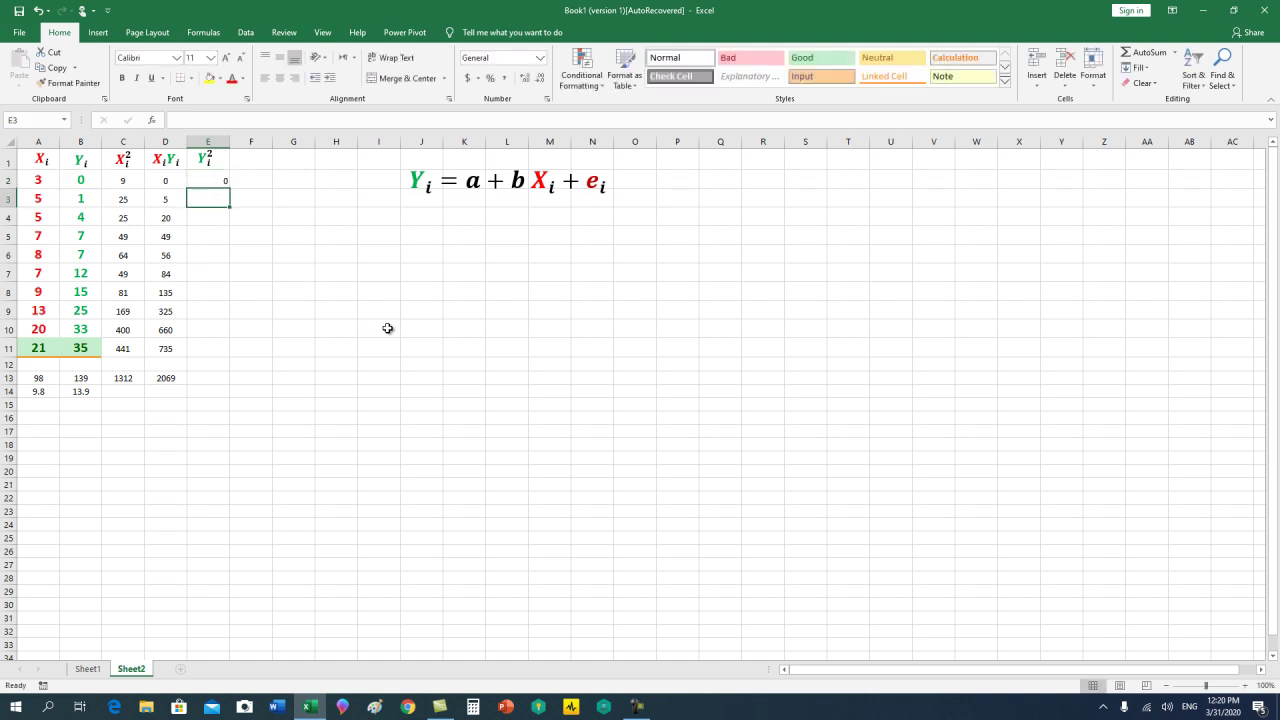
click(225, 181)
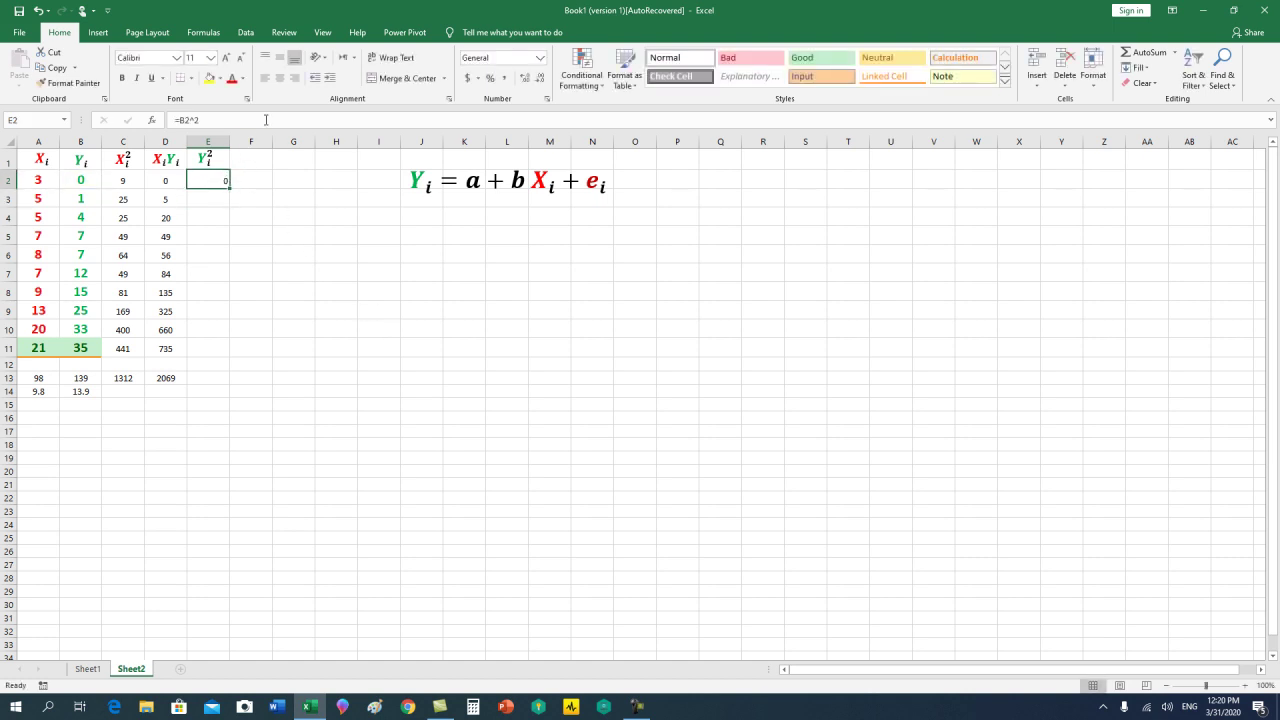
Centre-align the Y² cells E2:E11
click(280, 78)
drag(212, 200, 209, 336)
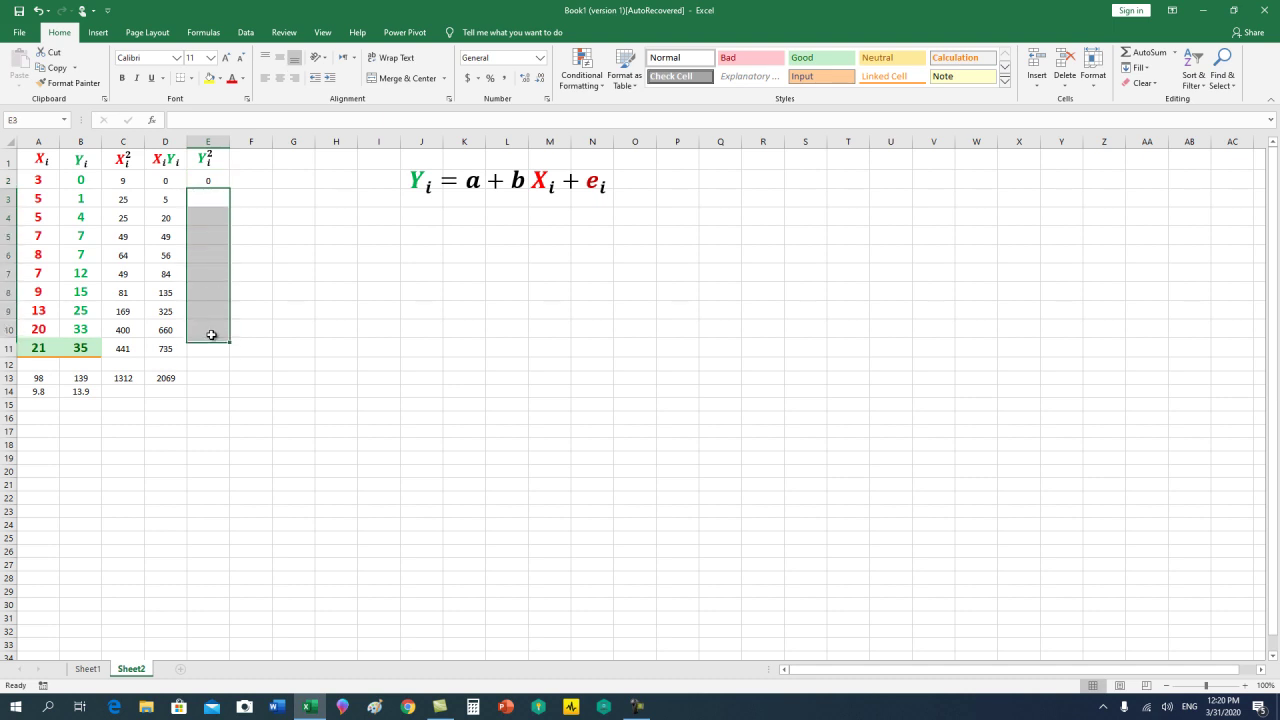
click(282, 80)
drag(209, 338, 212, 346)
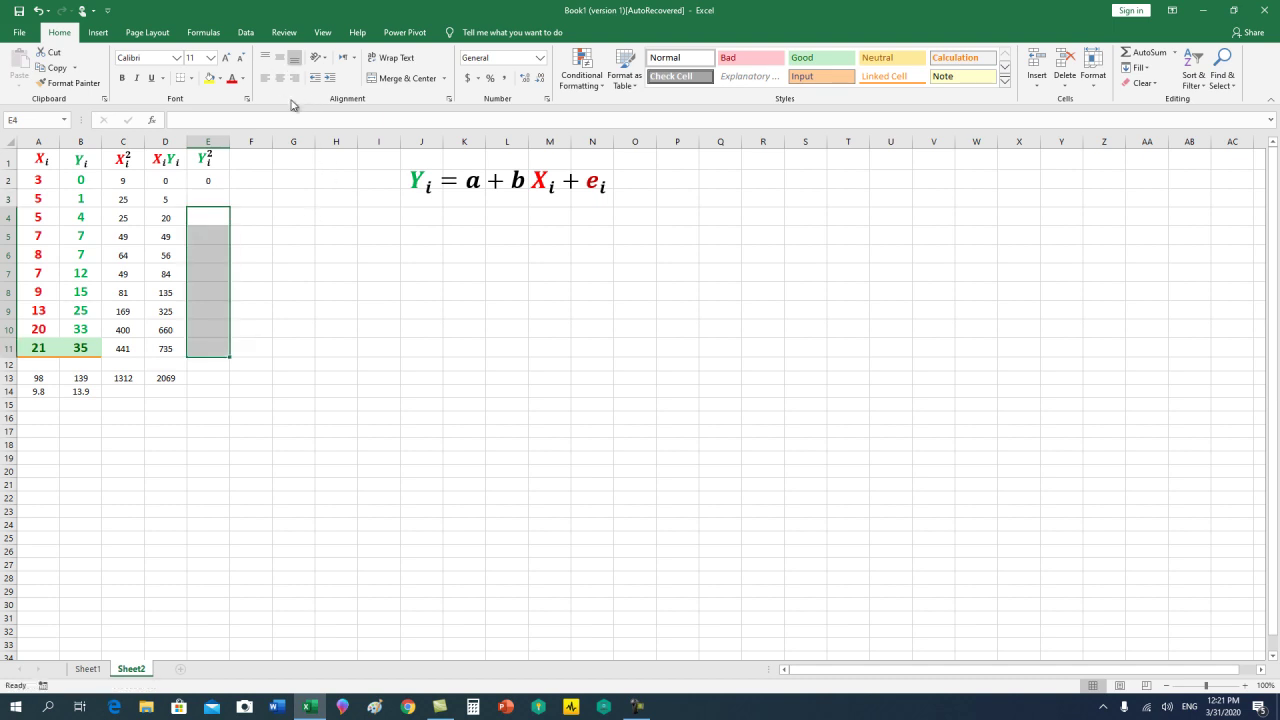
click(212, 181)
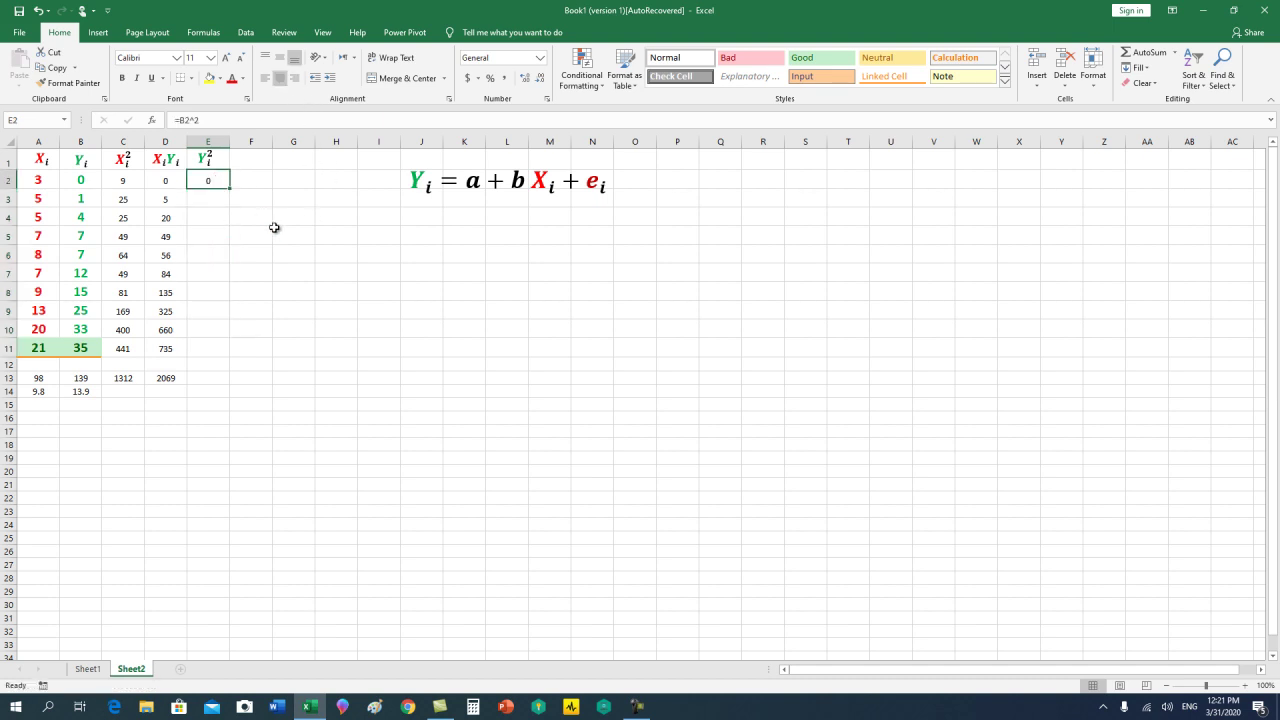
Copy E2's squaring formula down to E3:E11, giving values from 0 through 1225
key(ctrl+c)
key(Down)
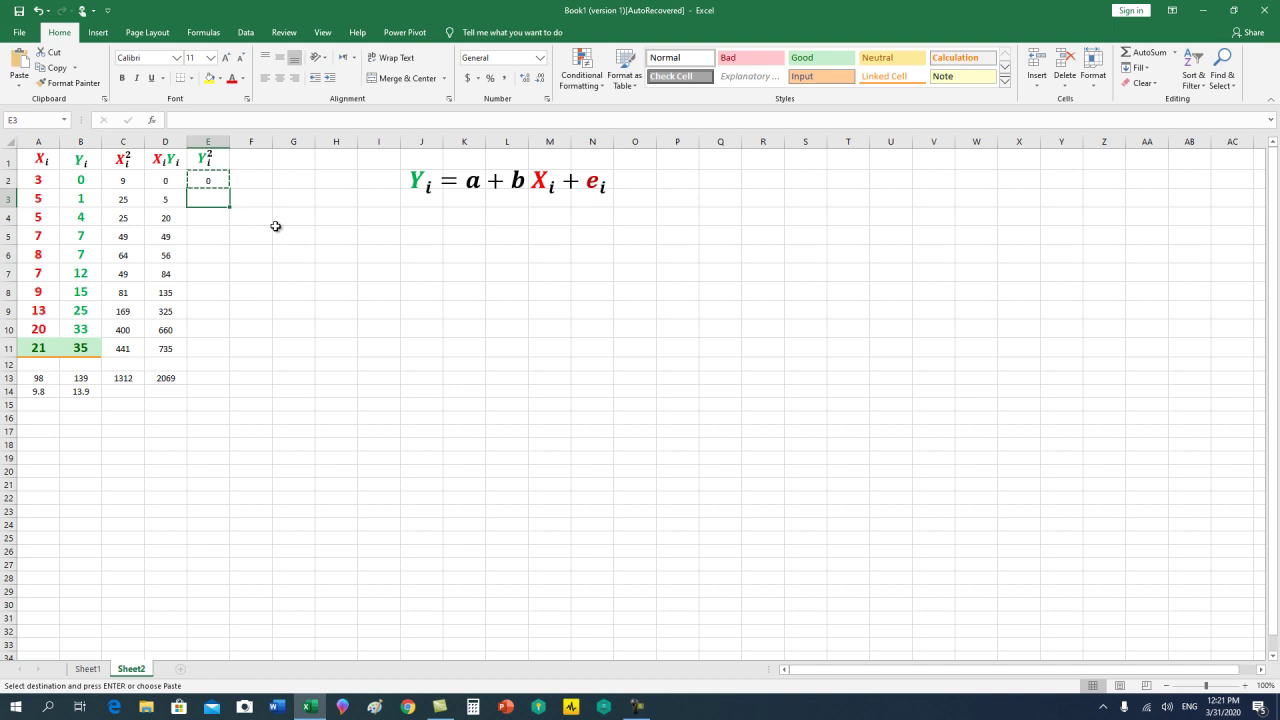
key(shift+Down)
key(shift+Down)
key(shift+Down)
key(shift+Down)
key(shift+Down)
key(shift+Down)
key(shift+Down)
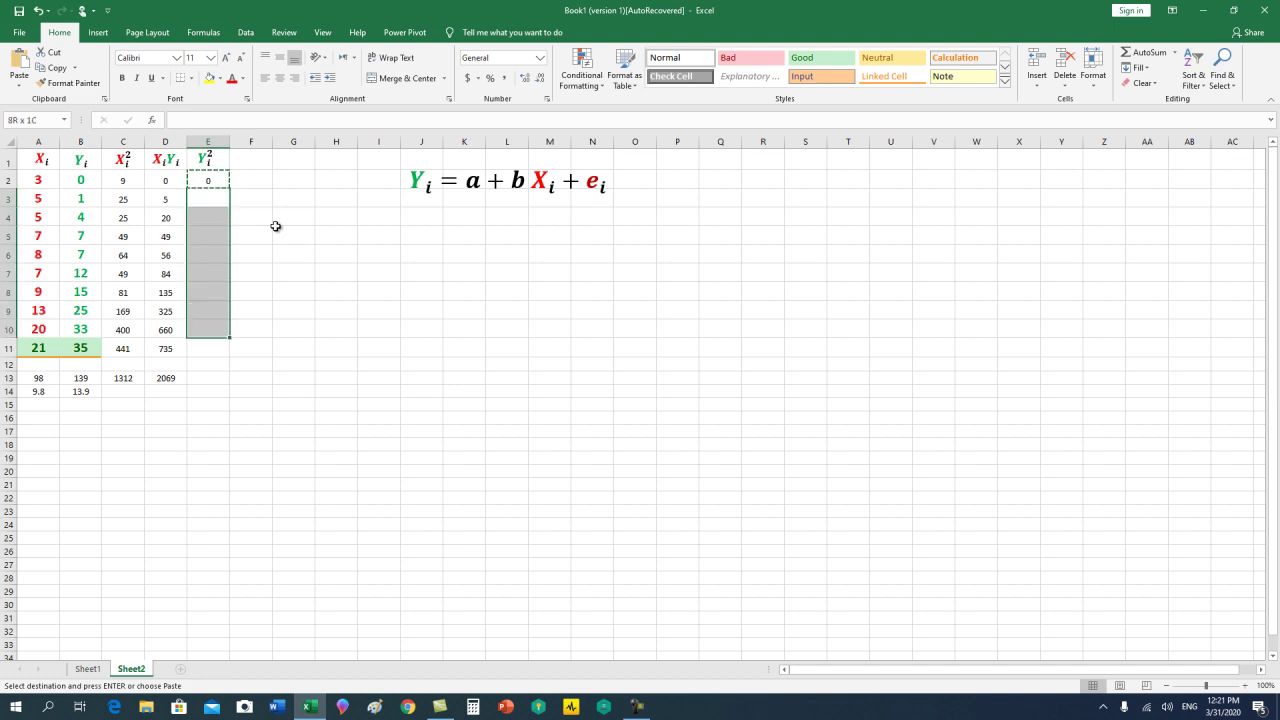
key(shift+Down)
key(Return)
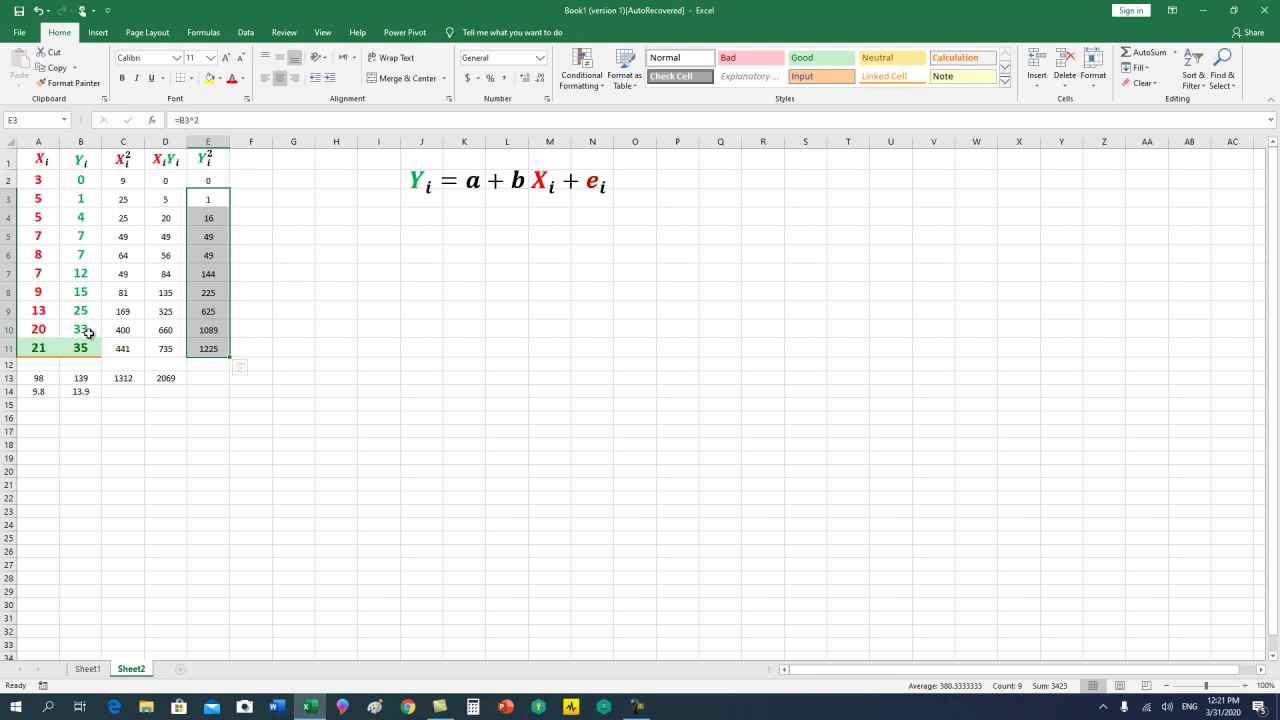
click(254, 376)
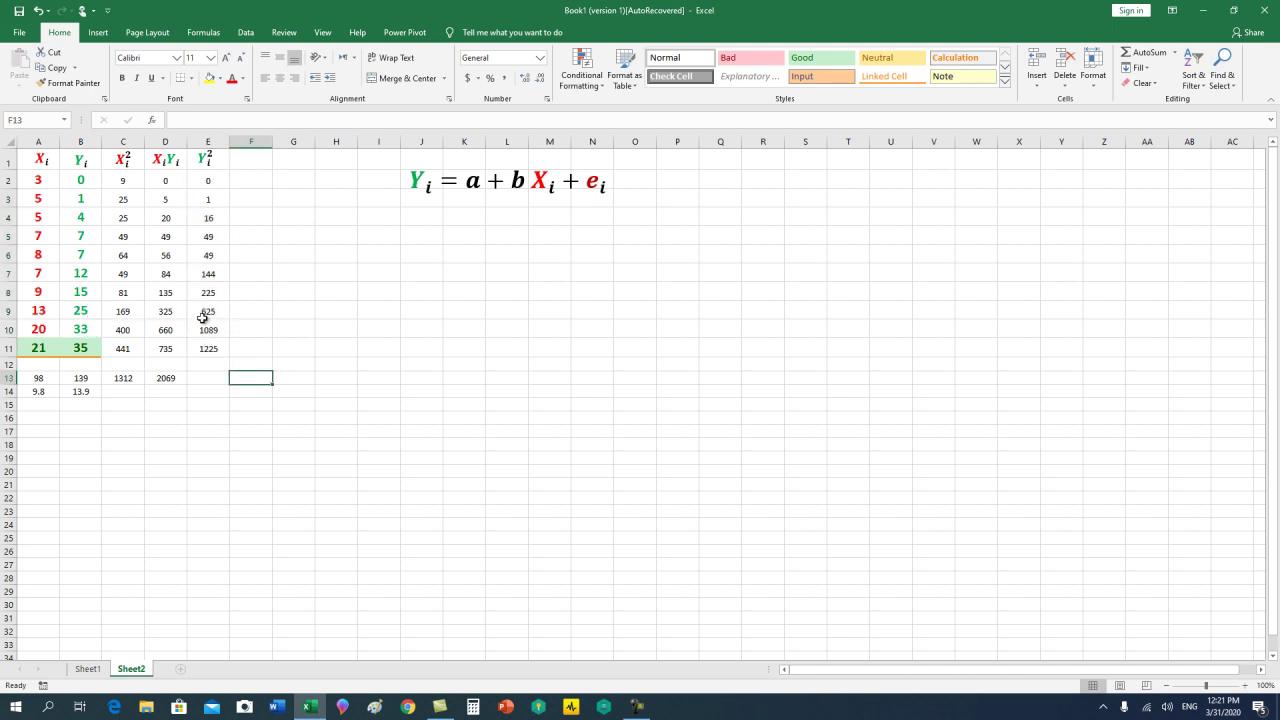
Enter =SUM(E2:E11) in E13 to total the Y² column as 3423
click(213, 377)
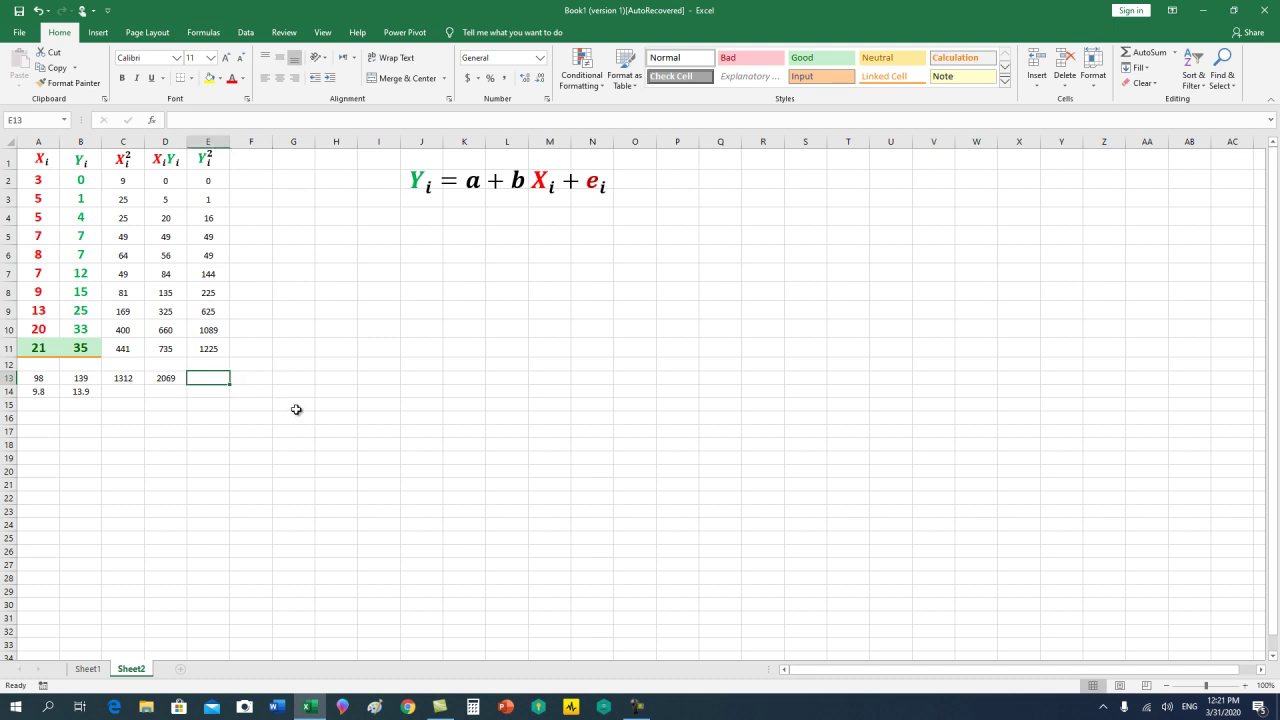
text(=sum)
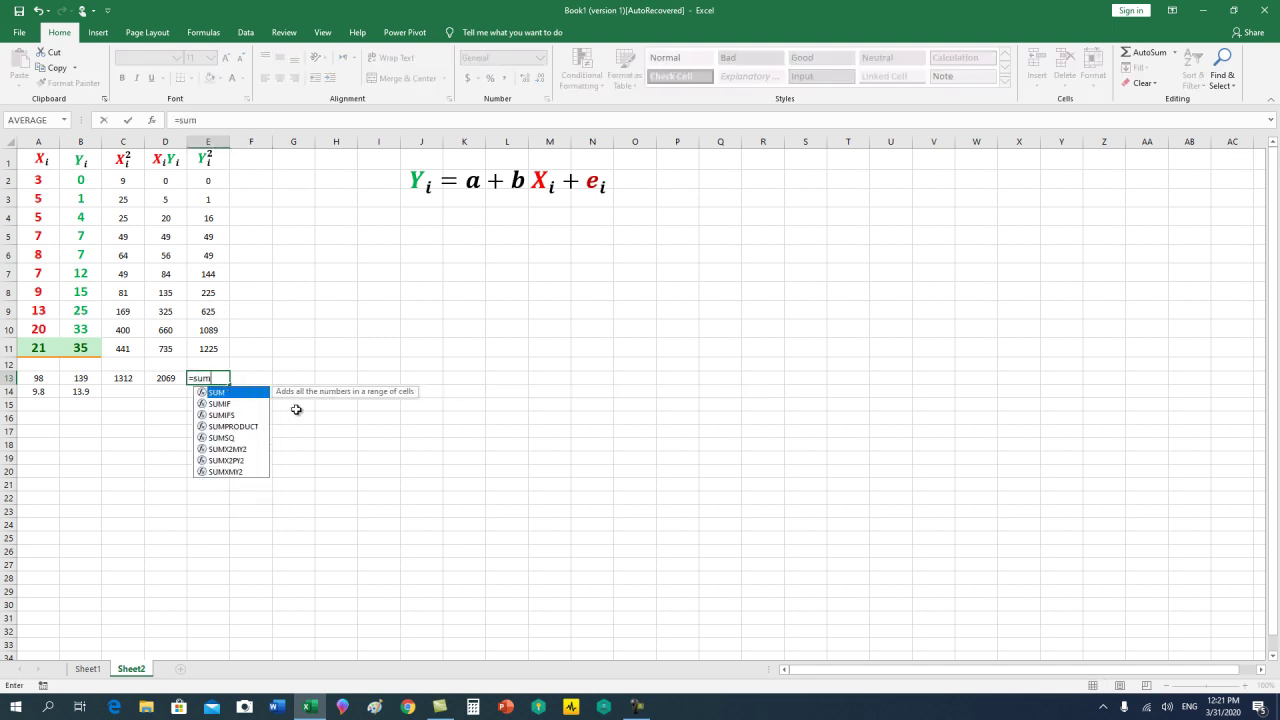
text(()
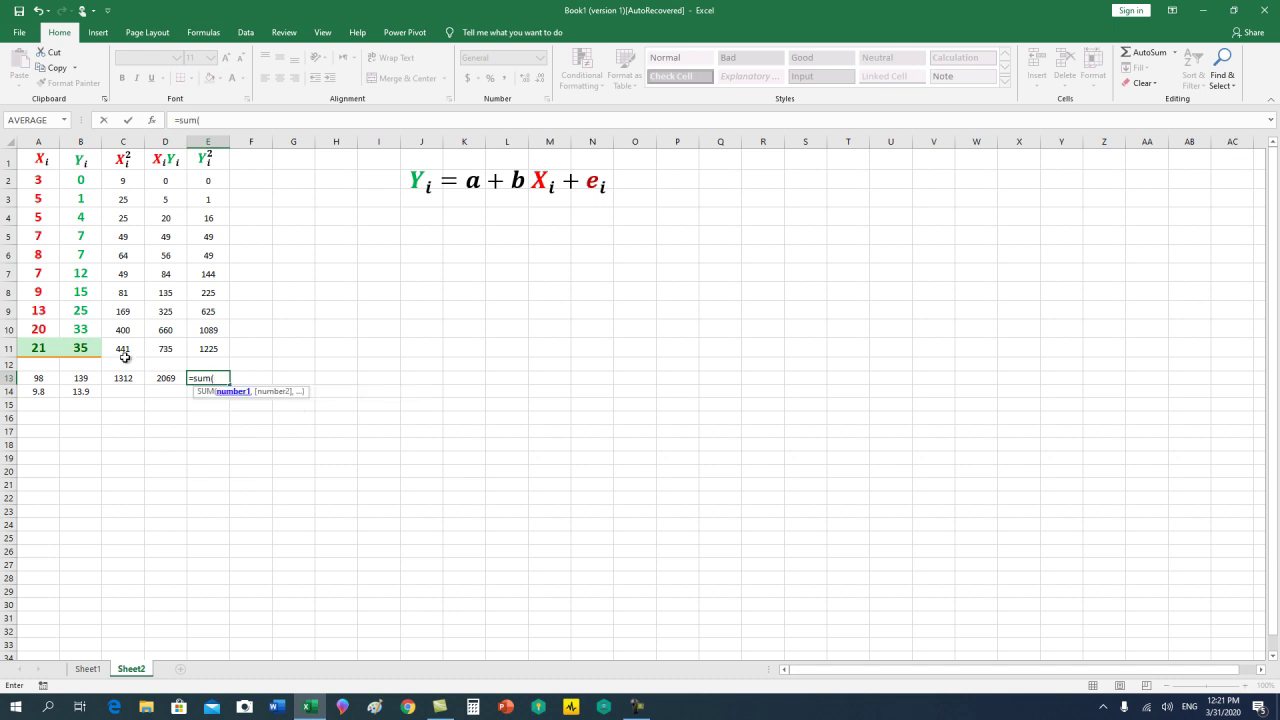
drag(206, 179, 210, 343)
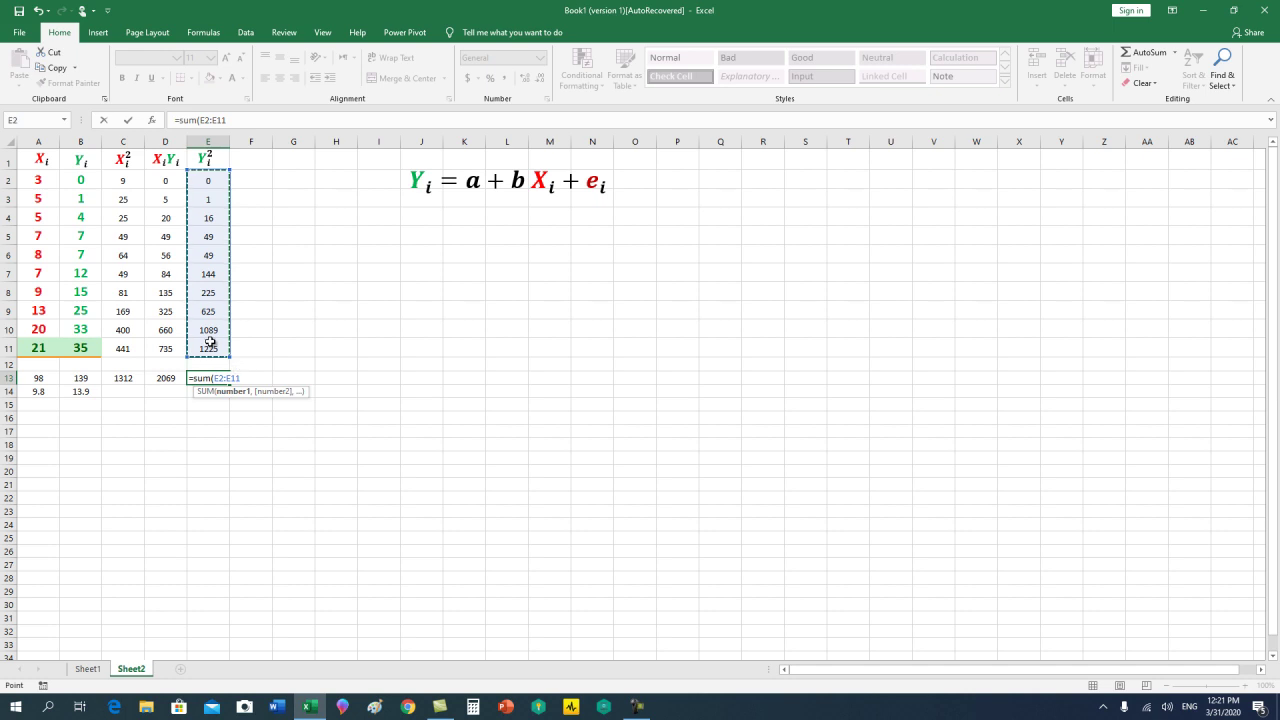
text())
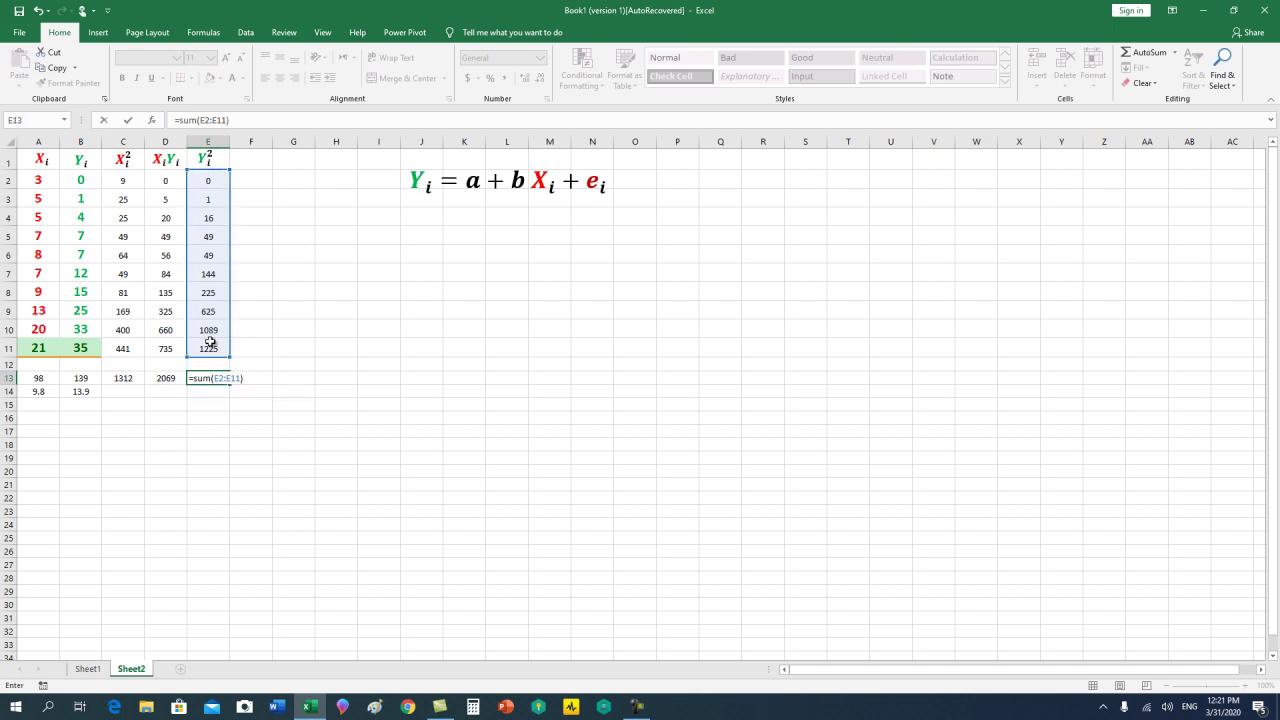
key(Return)
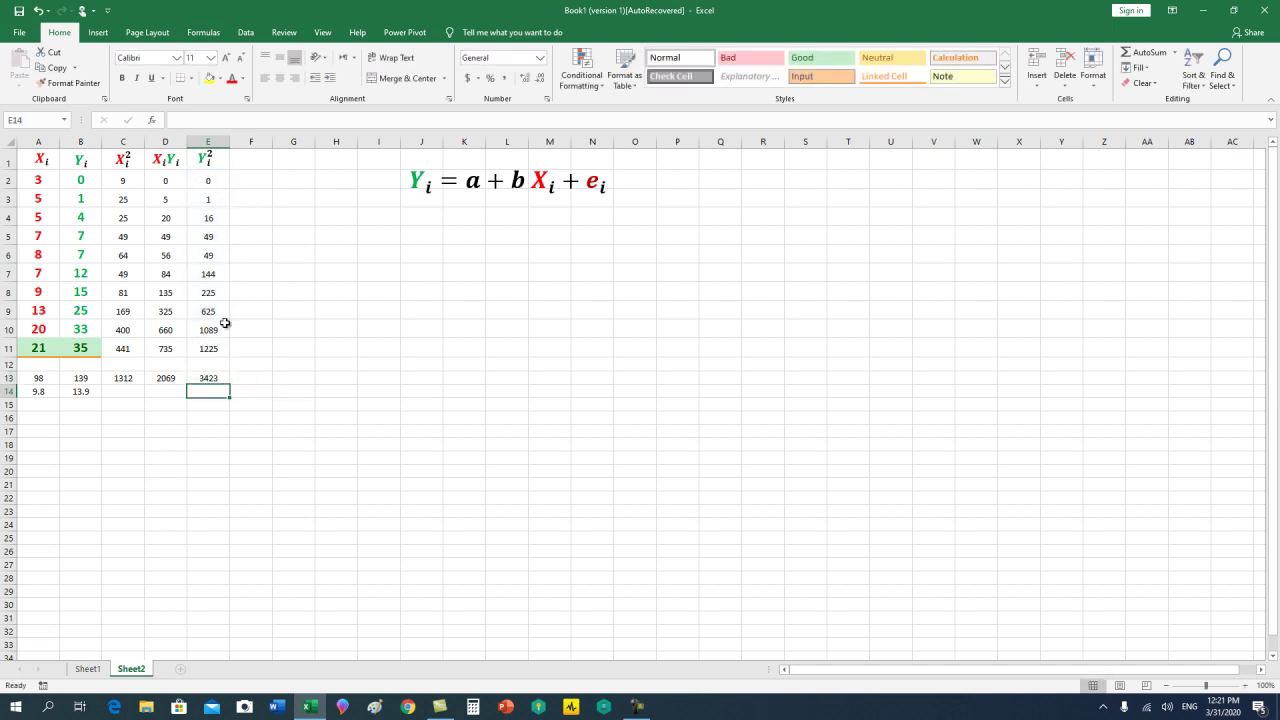